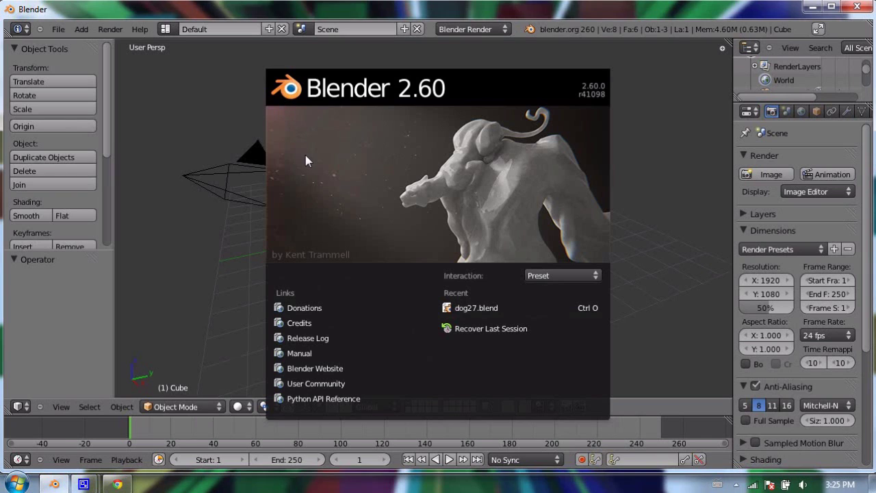
Step: Close the Blender 2.60 splash screen to show the default cube, camera and lamp scene
{"action": "left_click", "coordinate": [246, 62]}
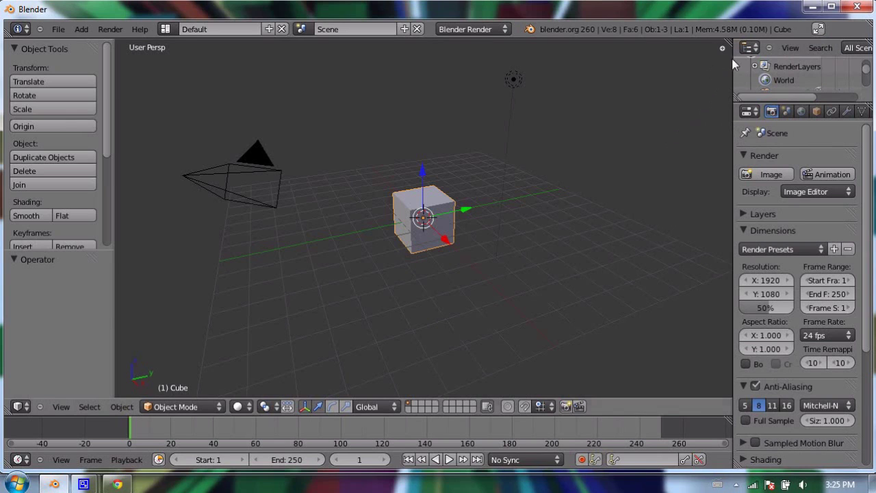
Step: Resize the area borders so the outliner lists Camera, Cube and Lamp beside a wide 3D view
{"action": "left_click_drag", "start_coordinate": [734, 60], "coordinate": [481, 60]}
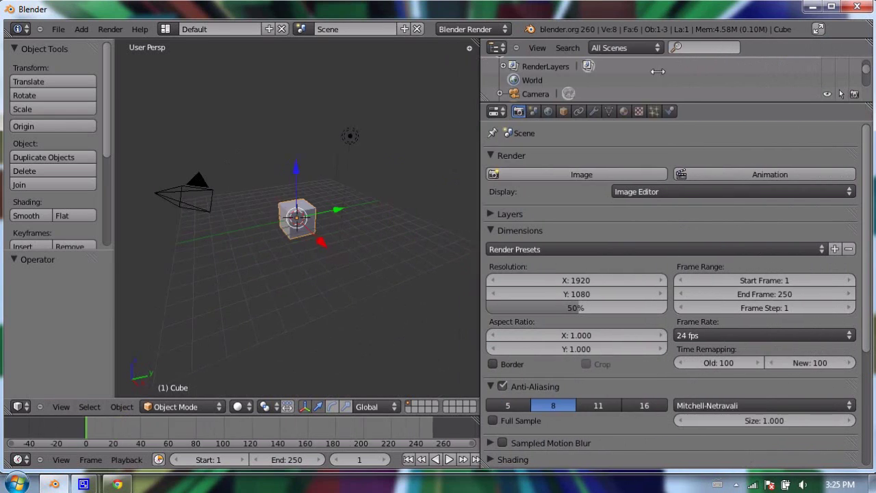
{"action": "left_click_drag", "start_coordinate": [657, 72], "coordinate": [611, 68]}
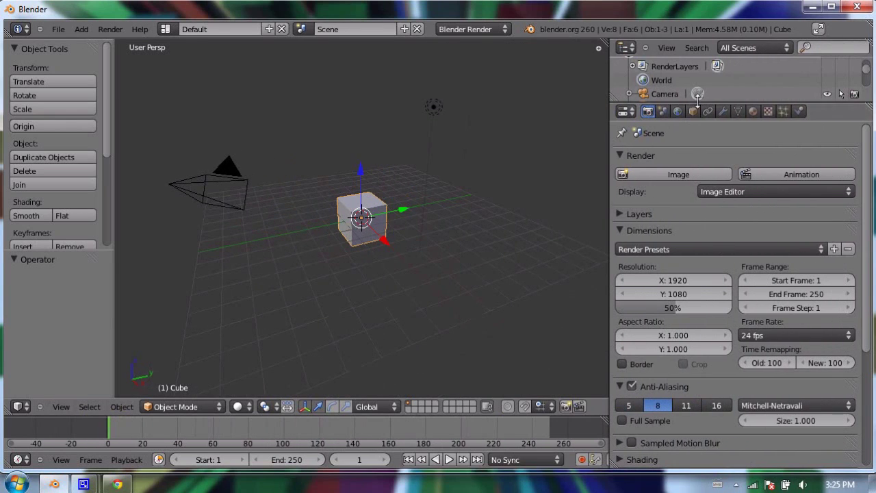
{"action": "left_click_drag", "start_coordinate": [697, 100], "coordinate": [773, 174]}
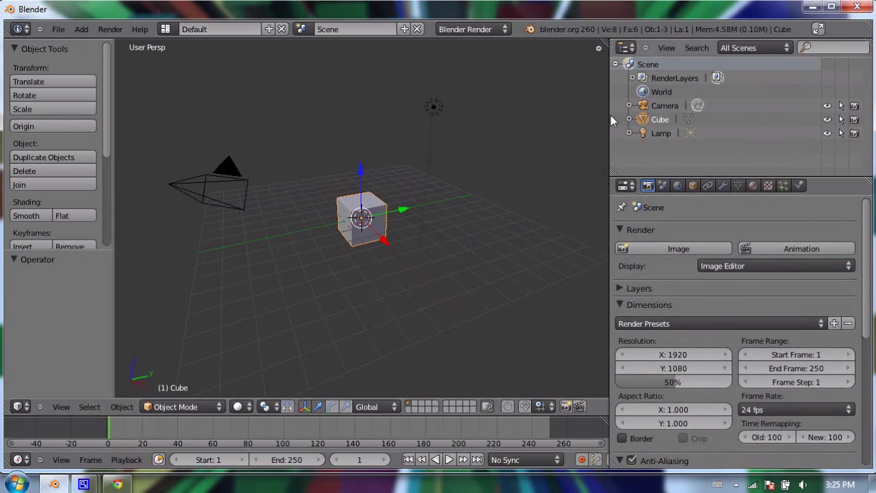
{"action": "left_click_drag", "start_coordinate": [611, 120], "coordinate": [697, 118]}
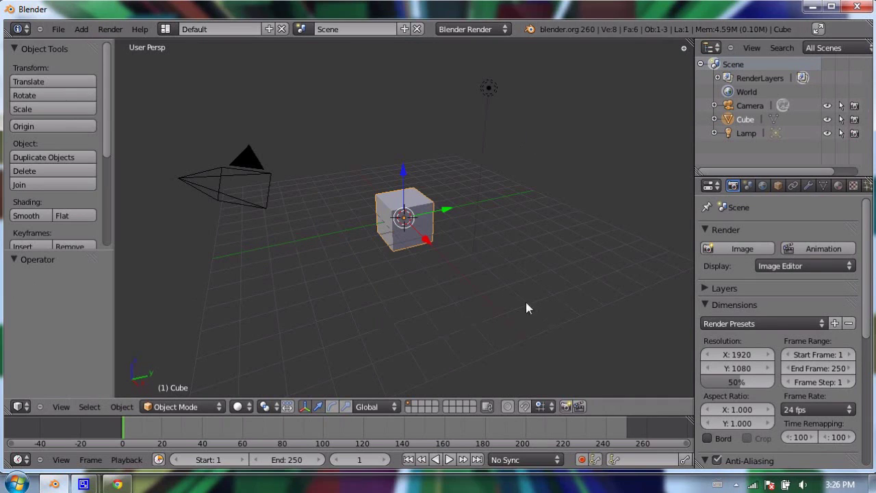
Step: Hide the Object Tools shelf and split the 3D view into two side-by-side views
{"action": "key", "text": "t"}
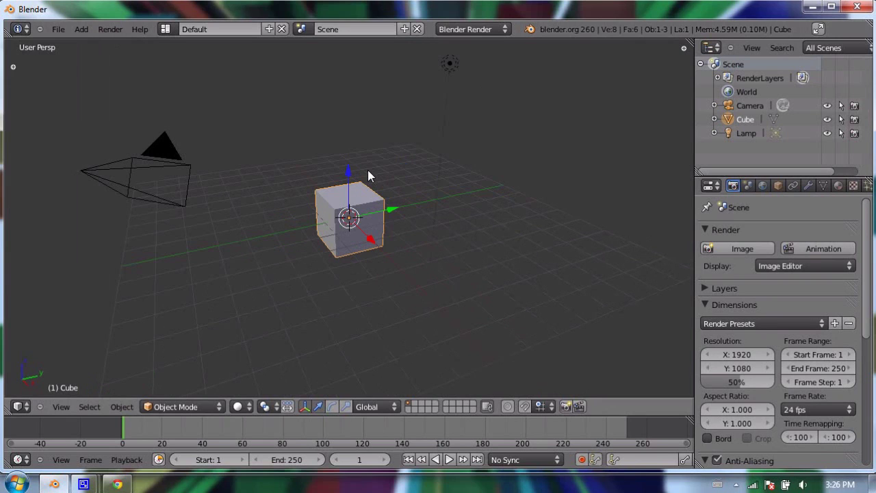
{"action": "key", "text": "t"}
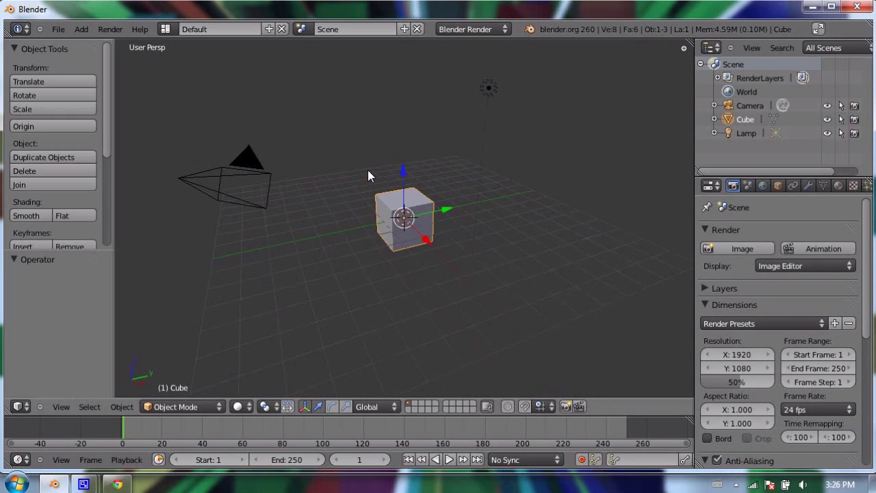
{"action": "key", "text": "t"}
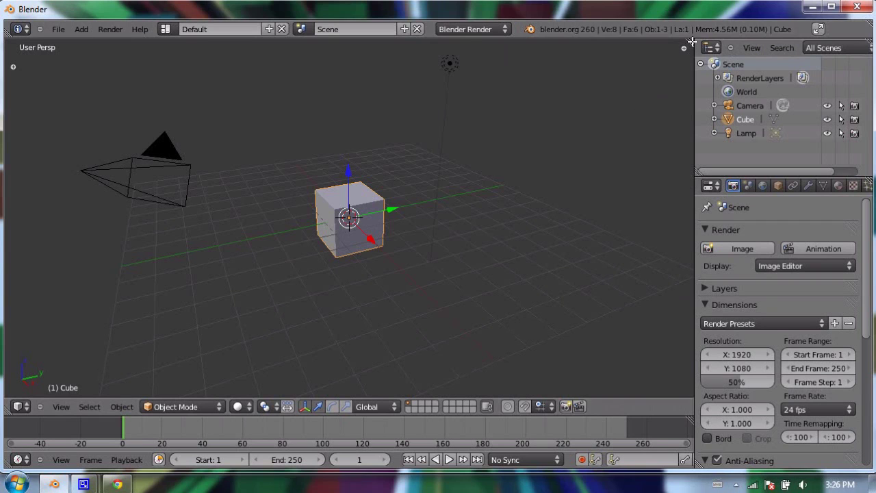
{"action": "left_click_drag", "start_coordinate": [692, 43], "coordinate": [354, 30]}
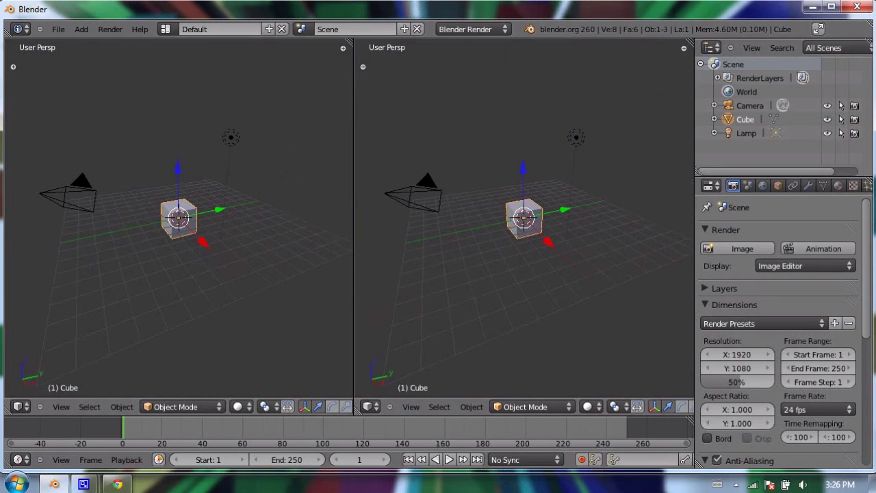
Step: Split both 3D views top and bottom into a two-by-two grid, orbiting the top-left view
{"action": "left_click_drag", "start_coordinate": [692, 43], "coordinate": [698, 216]}
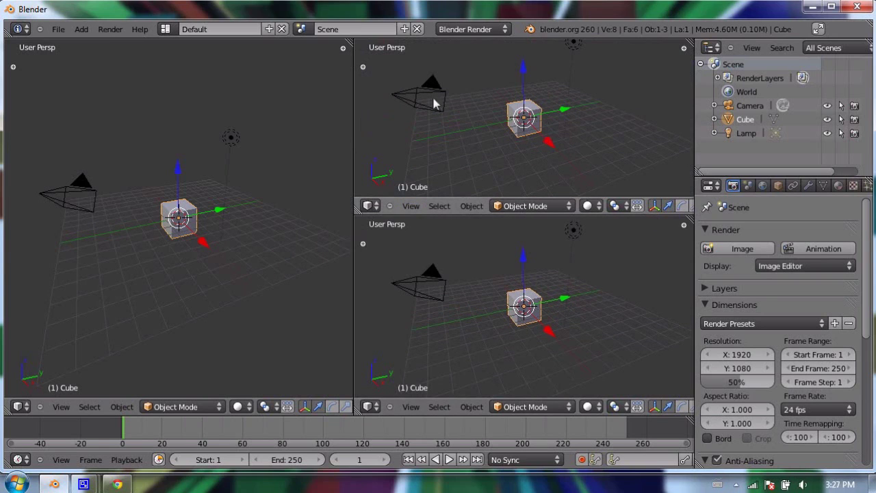
{"action": "left_click_drag", "start_coordinate": [349, 45], "coordinate": [375, 217]}
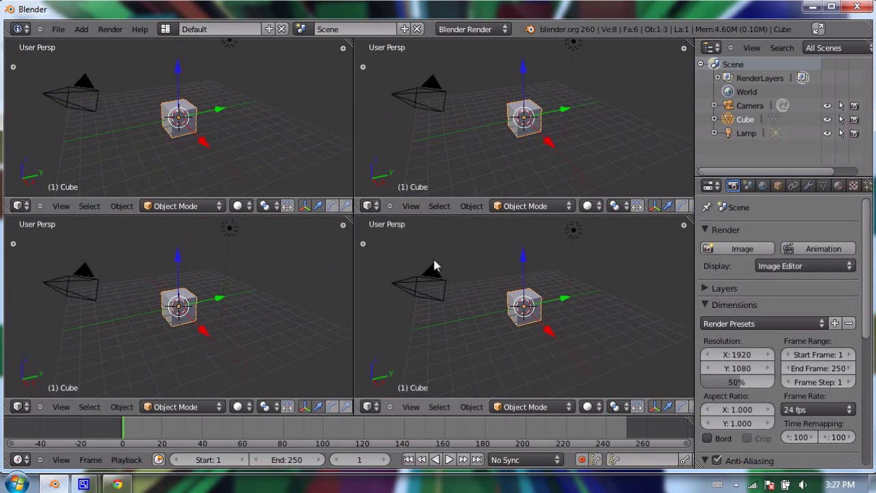
{"action": "middle_click_drag", "start_coordinate": [268, 132], "coordinate": [149, 129]}
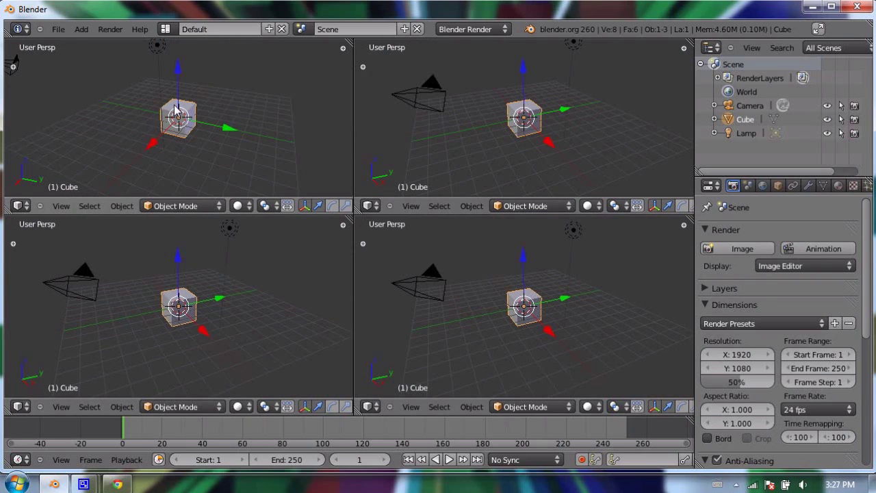
{"action": "key", "text": "KP_4"}
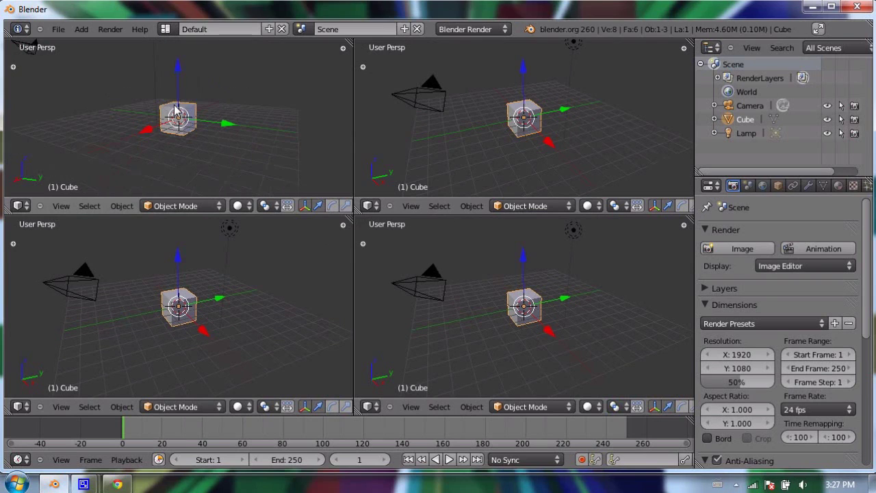
Step: Set the top-left view to Front orthographic
{"action": "left_click", "coordinate": [61, 206]}
{"action": "key", "text": "Escape"}
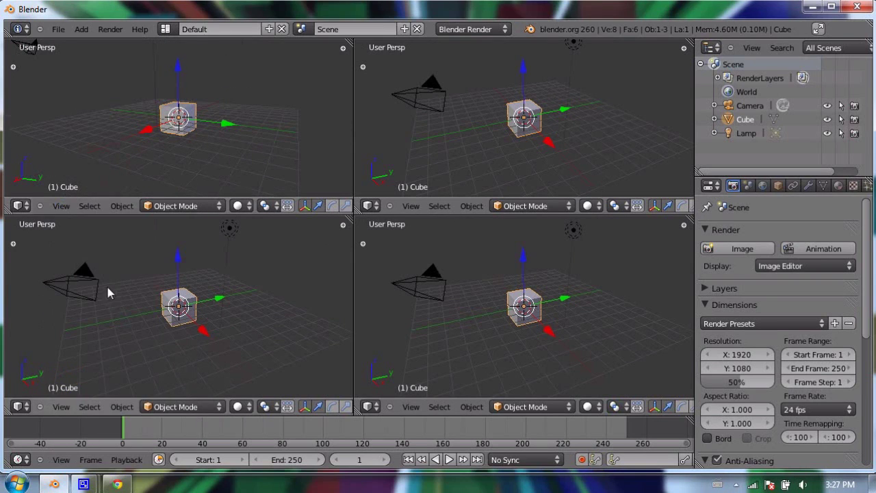
{"action": "left_click", "coordinate": [61, 207]}
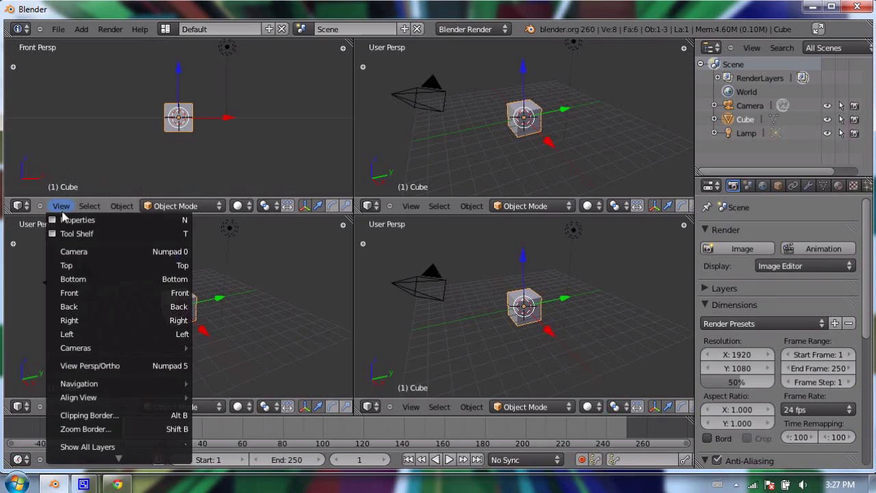
{"action": "left_click", "coordinate": [107, 365]}
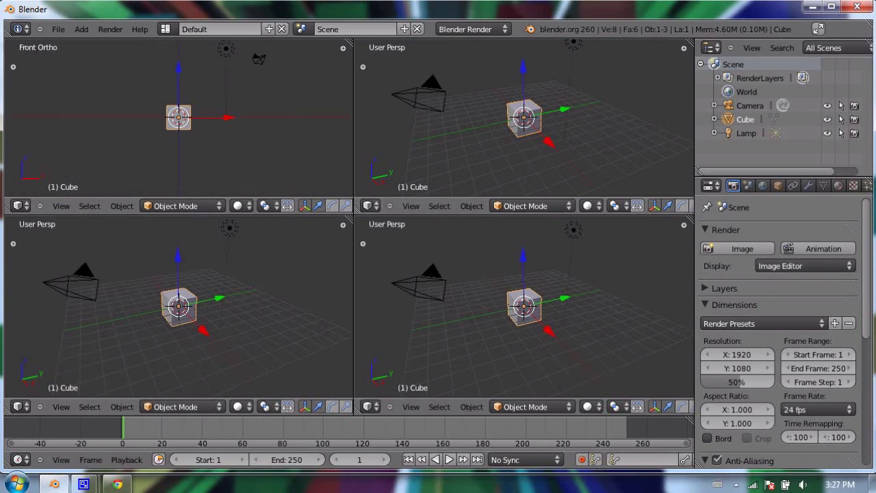
Step: Set the top-right view to Left orthographic
{"action": "left_click", "coordinate": [411, 206]}
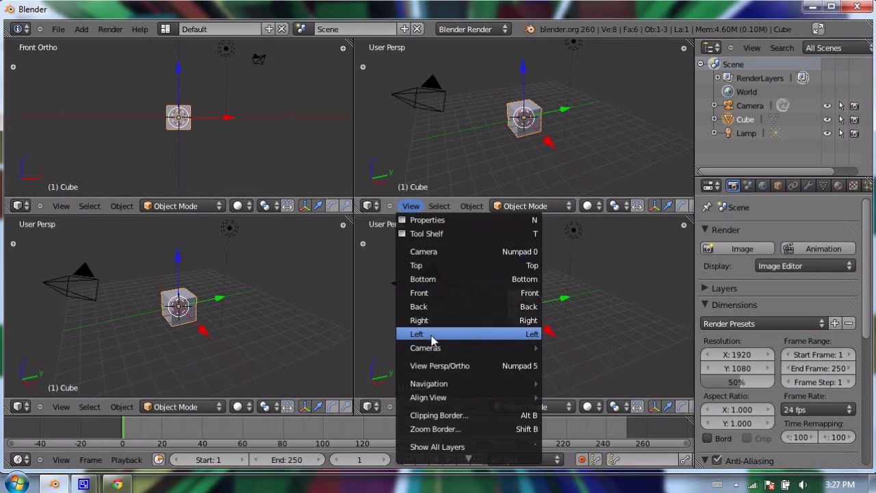
{"action": "left_click", "coordinate": [432, 336]}
{"action": "left_click", "coordinate": [411, 207]}
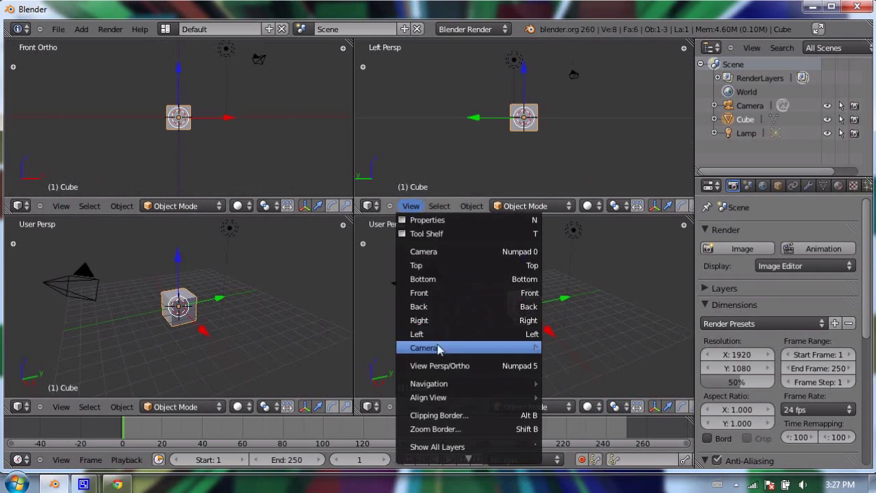
{"action": "left_click", "coordinate": [447, 366]}
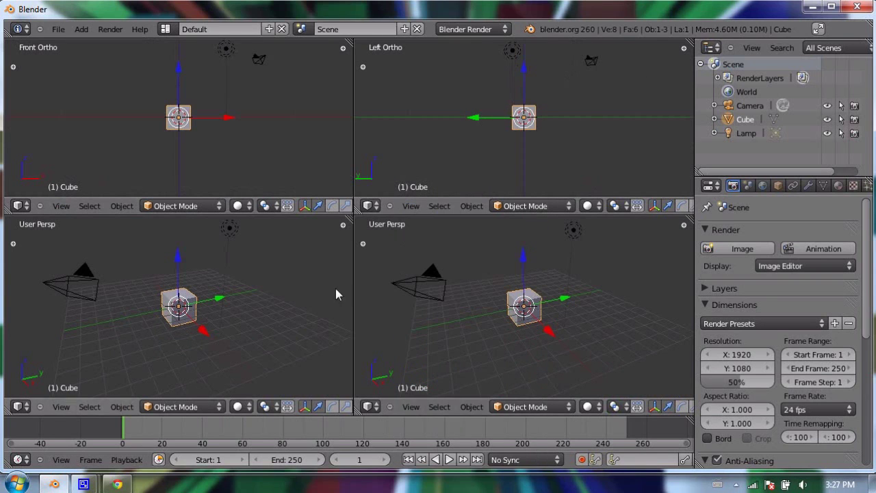
Step: Set the bottom-right view to Top orthographic
{"action": "left_click", "coordinate": [411, 408]}
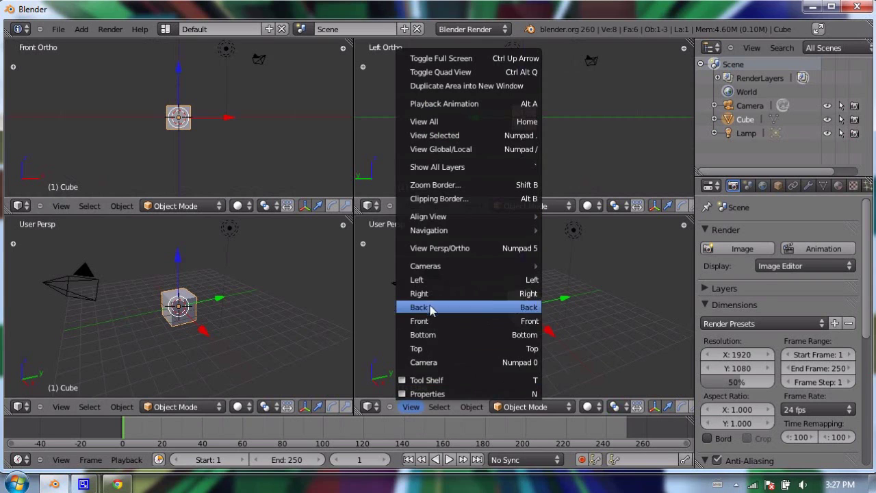
{"action": "left_click", "coordinate": [418, 348]}
{"action": "left_click", "coordinate": [411, 407]}
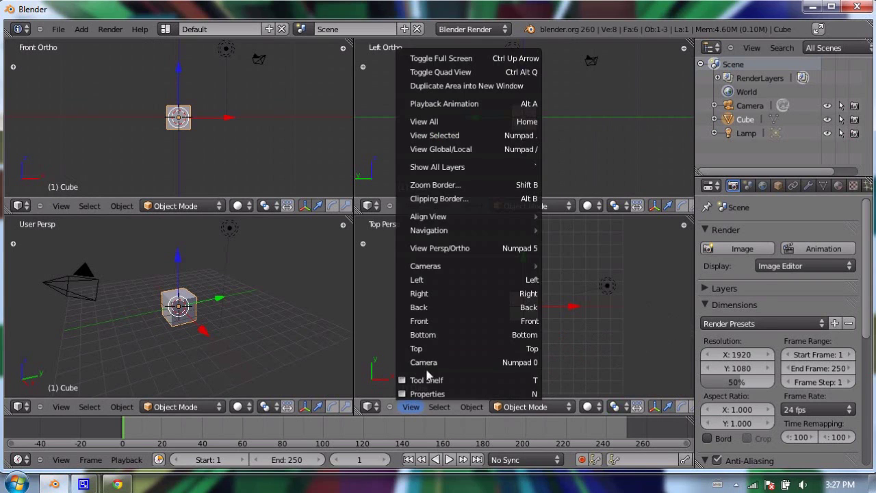
{"action": "left_click", "coordinate": [451, 249]}
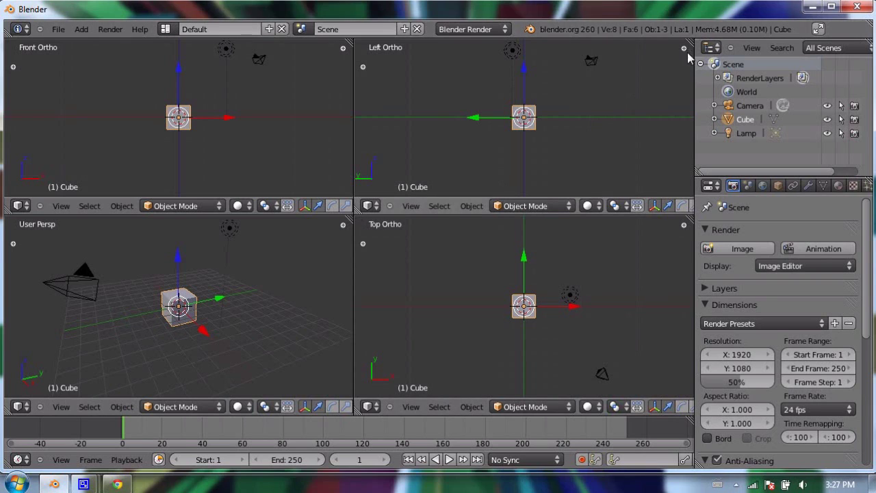
Step: Subdivide the Left Ortho area into one larger and three smaller Left Ortho views
{"action": "left_click_drag", "start_coordinate": [683, 49], "coordinate": [516, 49]}
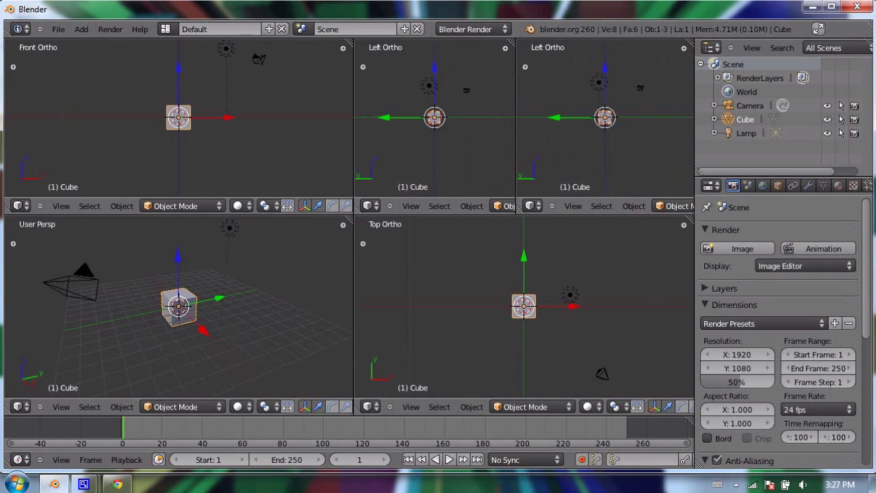
{"action": "left_click_drag", "start_coordinate": [686, 50], "coordinate": [681, 128]}
{"action": "left_click_drag", "start_coordinate": [683, 49], "coordinate": [599, 55]}
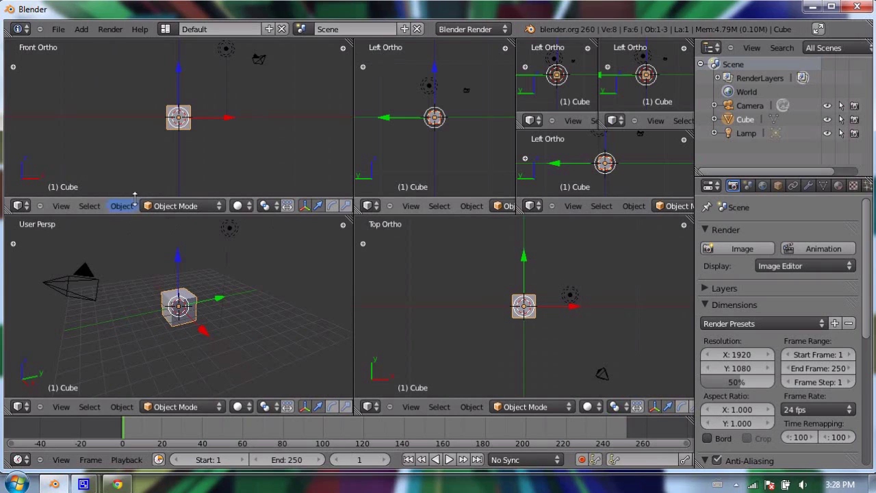
{"action": "right_click", "coordinate": [184, 216]}
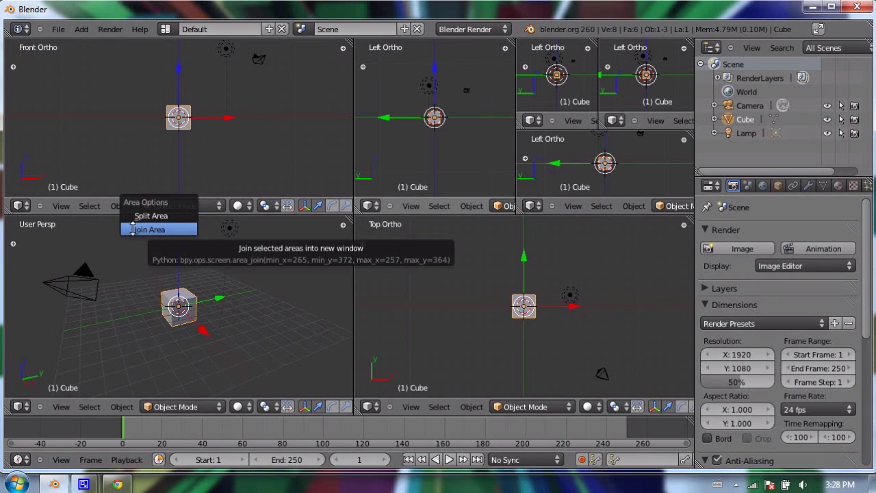
Step: Merge the Front Ortho view into the User Persp view
{"action": "left_click", "coordinate": [132, 230]}
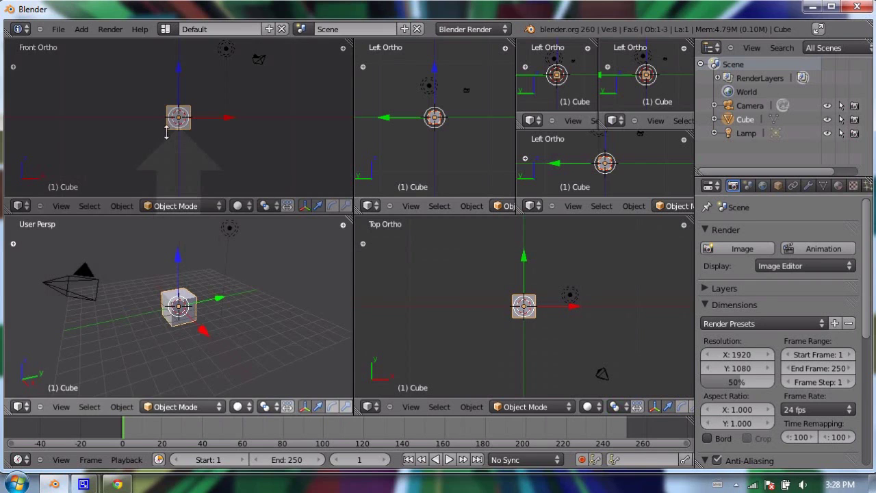
{"action": "left_click", "coordinate": [146, 162]}
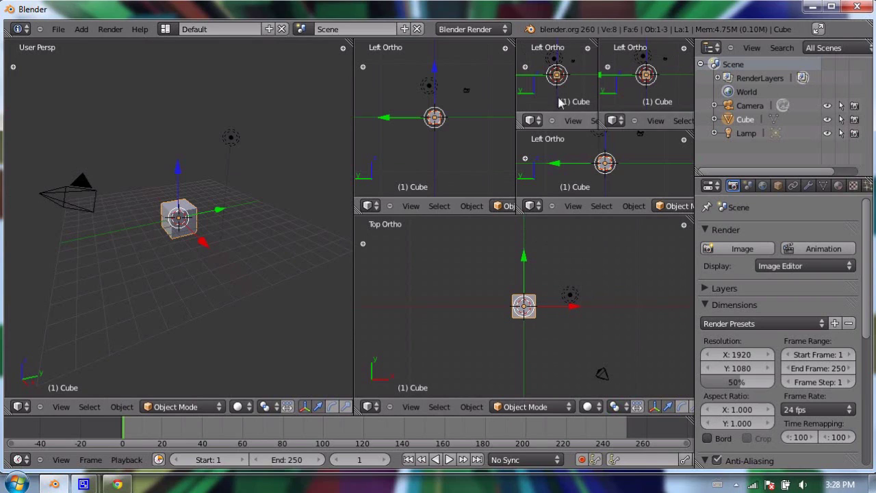
{"action": "right_click", "coordinate": [598, 55]}
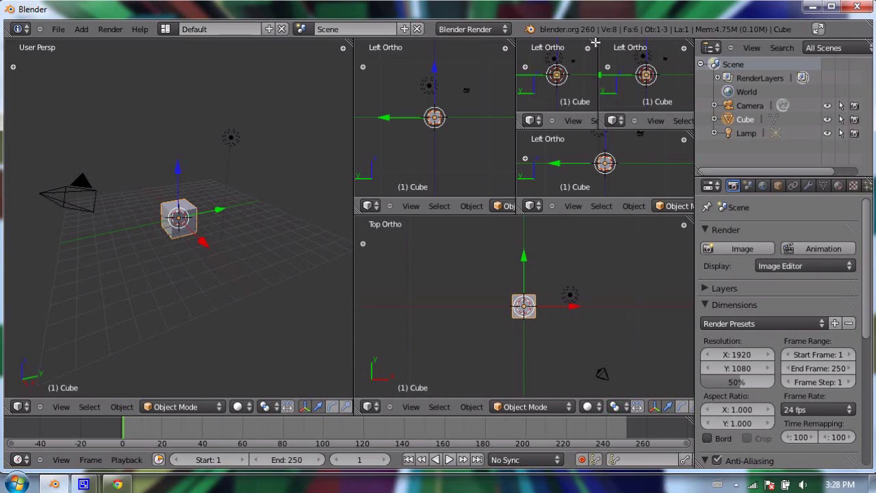
{"action": "mouse_move", "coordinate": [596, 43]}
{"action": "left_mouse_down"}
{"action": "mouse_move", "coordinate": [643, 87]}
{"action": "mouse_move", "coordinate": [624, 73]}
{"action": "mouse_move", "coordinate": [550, 76]}
{"action": "mouse_move", "coordinate": [620, 76]}
{"action": "left_mouse_up"}
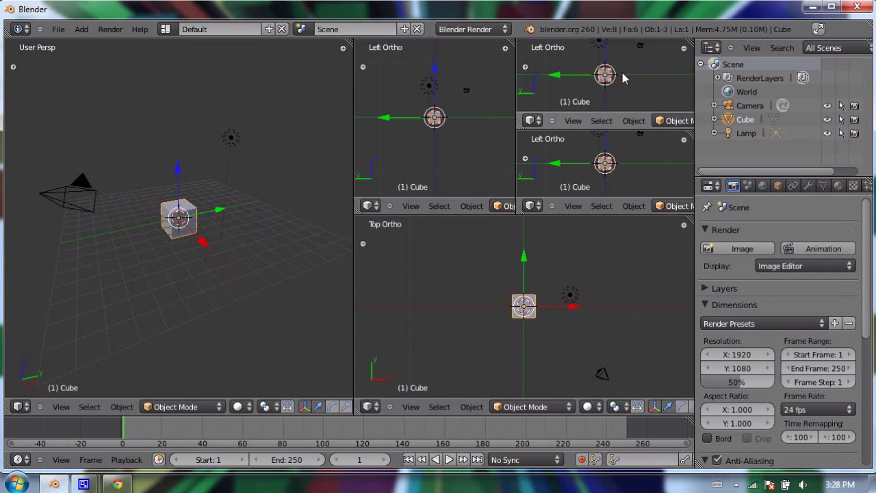
Step: Merge the small Left Ortho views into one, then join it into the Top Ortho view
{"action": "right_click", "coordinate": [619, 128]}
{"action": "left_click", "coordinate": [619, 128]}
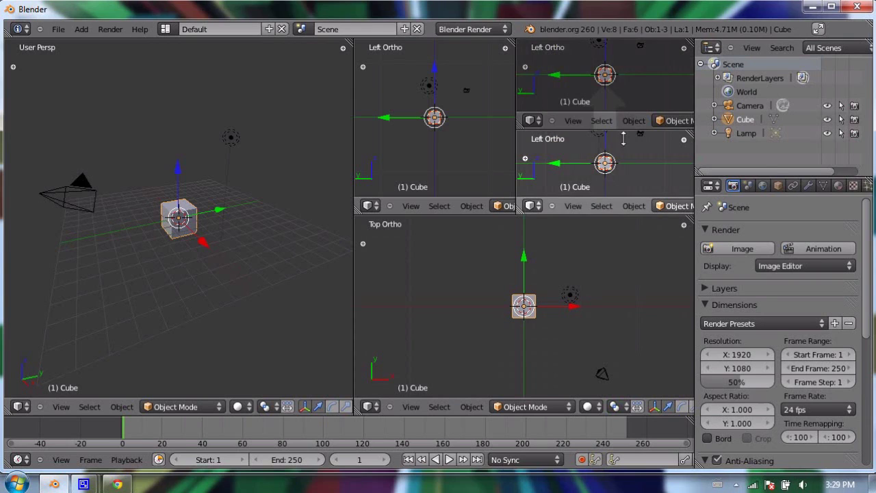
{"action": "left_click", "coordinate": [622, 148]}
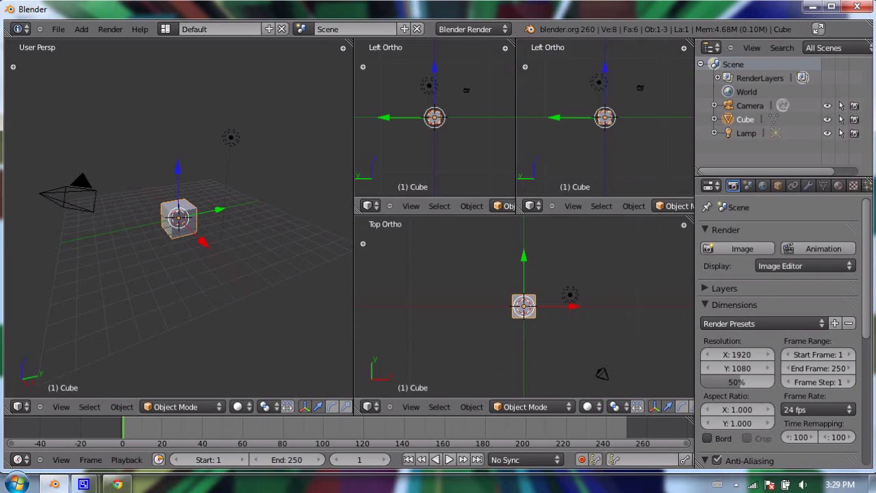
{"action": "left_click_drag", "start_coordinate": [513, 43], "coordinate": [595, 52]}
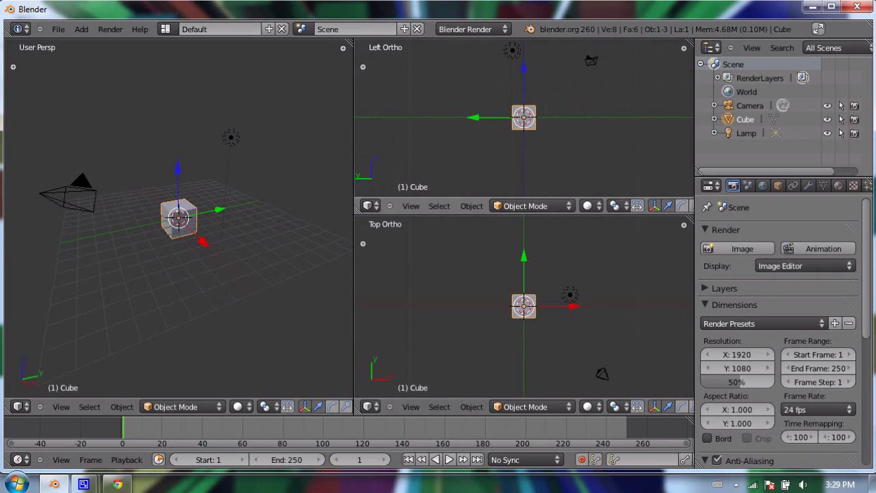
{"action": "left_click_drag", "start_coordinate": [693, 216], "coordinate": [695, 170]}
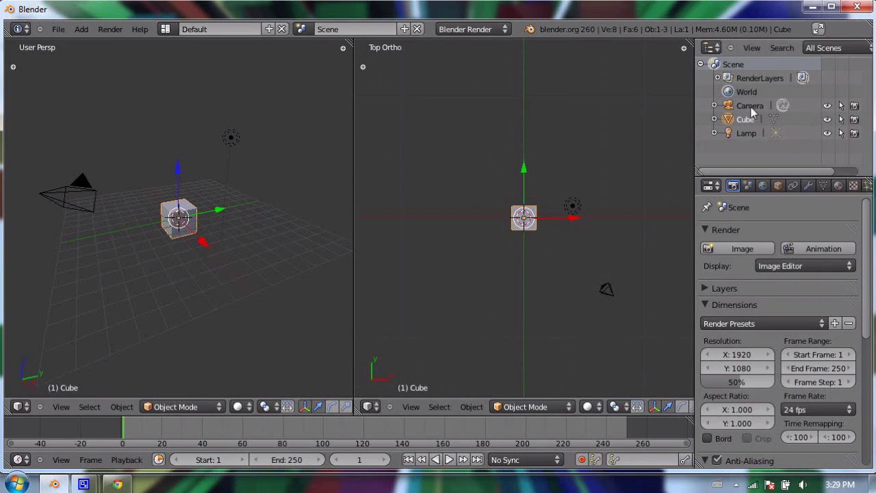
Step: Turn the right-hand Top Ortho area into an Outliner and widen the main 3D view
{"action": "left_click", "coordinate": [370, 406]}
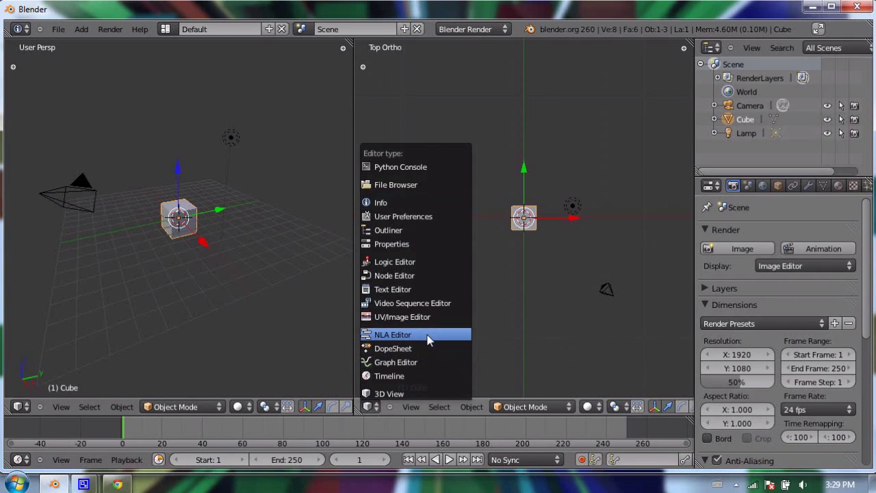
{"action": "left_click", "coordinate": [417, 230]}
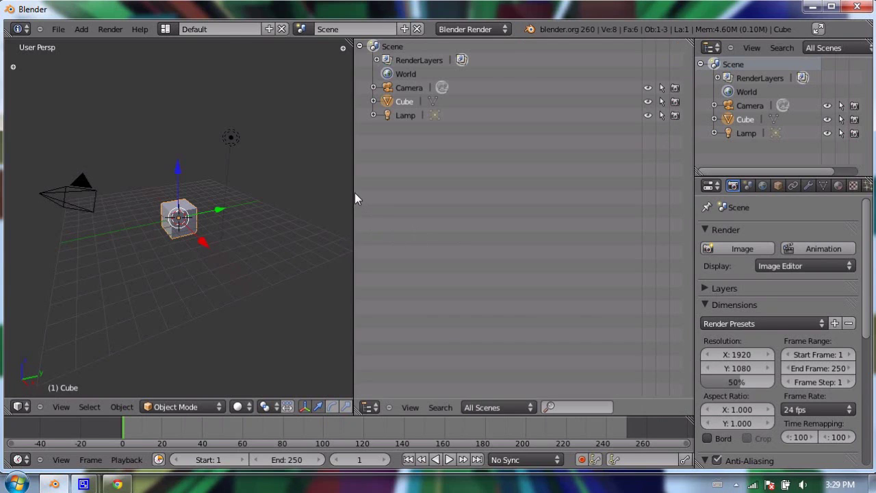
{"action": "left_click_drag", "start_coordinate": [354, 192], "coordinate": [532, 192]}
{"action": "left_click", "coordinate": [714, 48]}
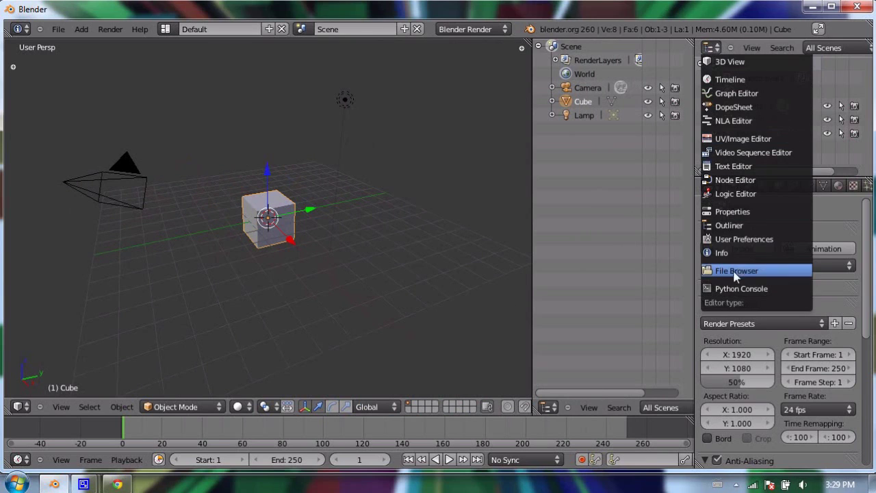
Step: Make the top-right area a 3D View looking through the scene camera, zoomed to fit
{"action": "left_click", "coordinate": [729, 65]}
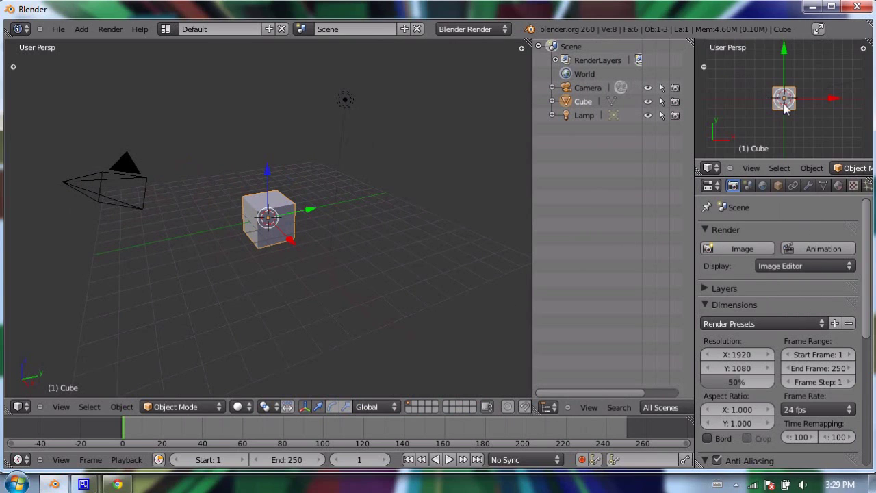
{"action": "left_click", "coordinate": [751, 168]}
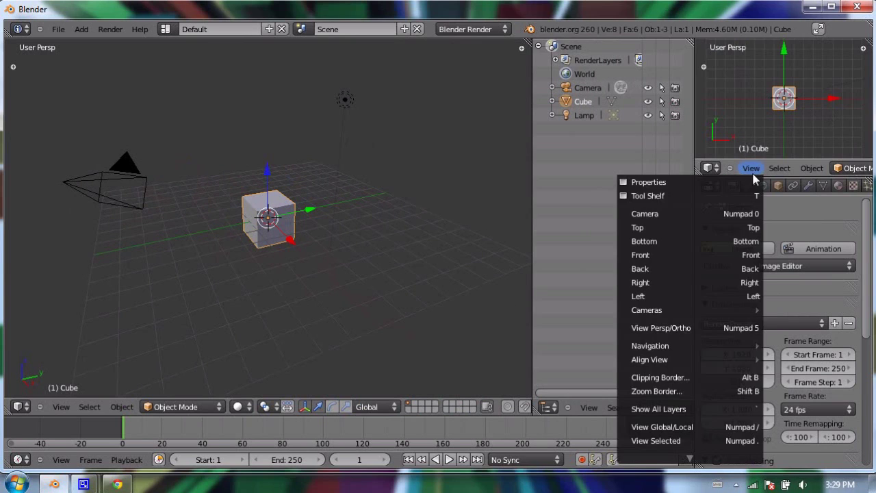
{"action": "left_click", "coordinate": [664, 212]}
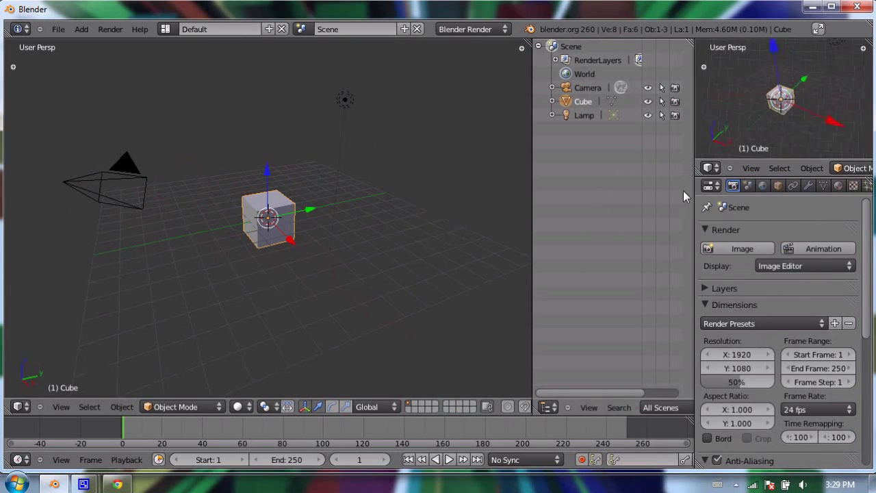
{"action": "key", "text": "Home"}
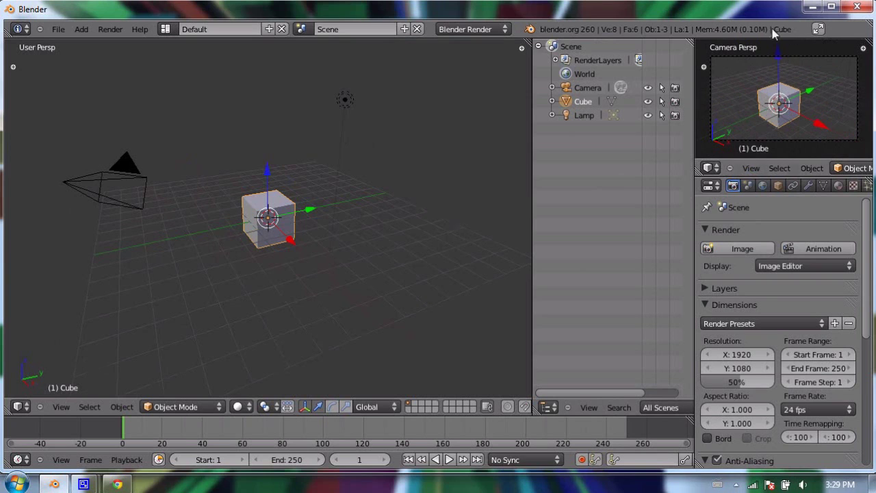
Step: Select the camera and move it along the X axis
{"action": "right_click", "coordinate": [116, 178]}
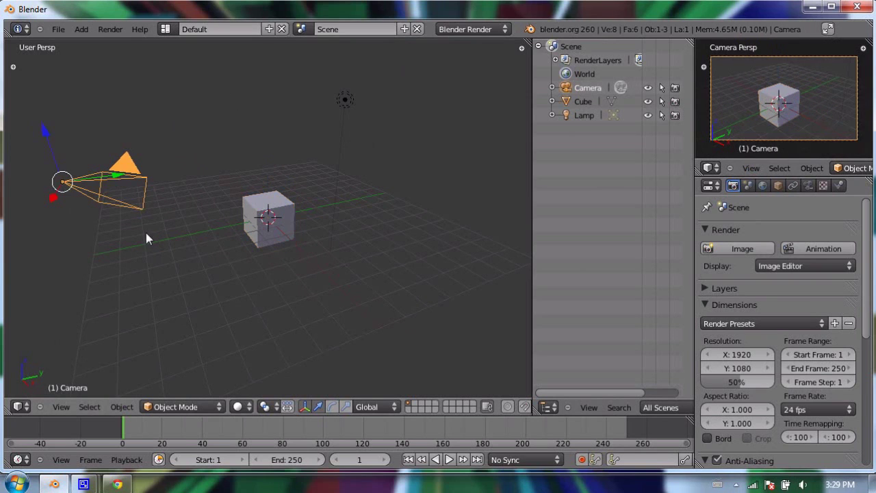
{"action": "key", "text": "g"}
{"action": "key", "text": "x"}
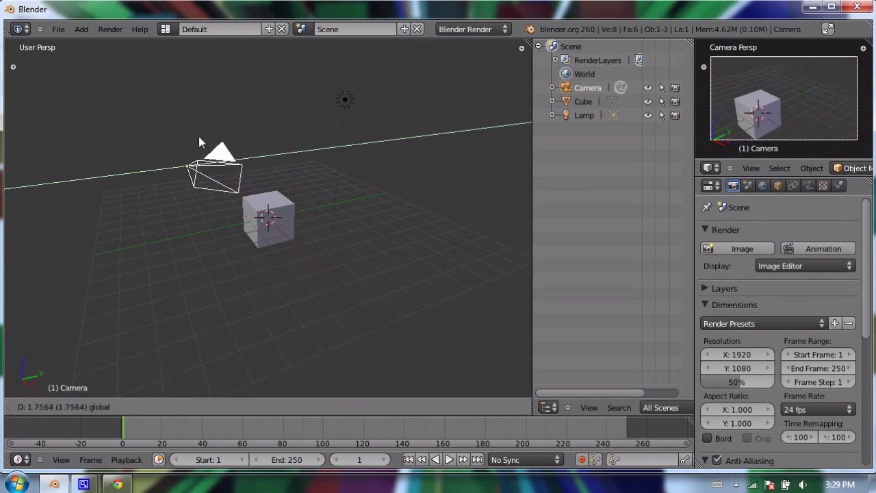
{"action": "left_click", "coordinate": [208, 125]}
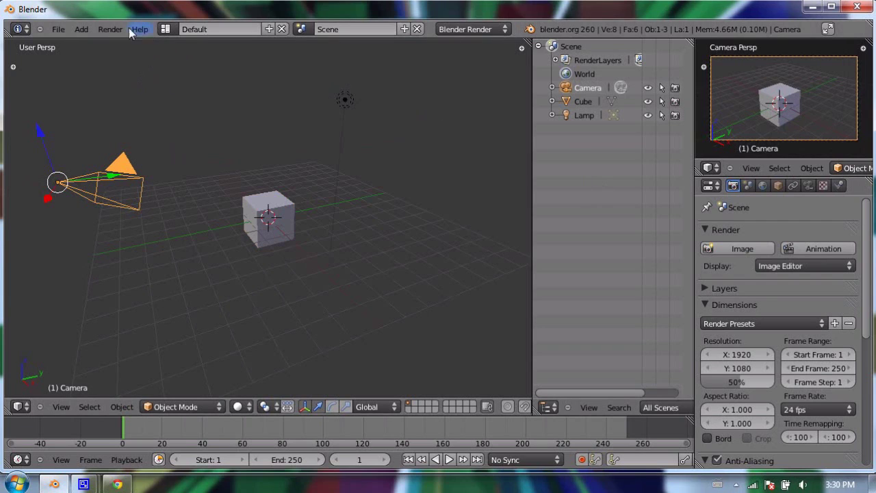
Step: Load factory settings and switch to the Animation screen layout
{"action": "left_click", "coordinate": [59, 29]}
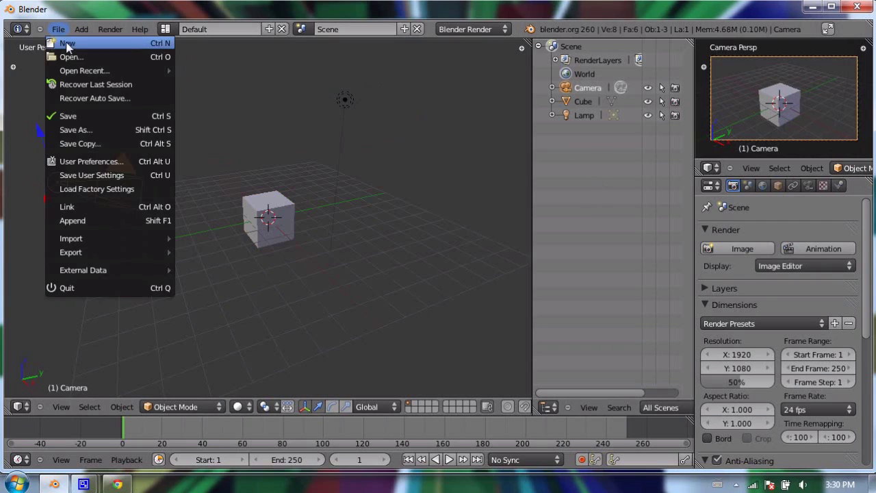
{"action": "left_click", "coordinate": [102, 191]}
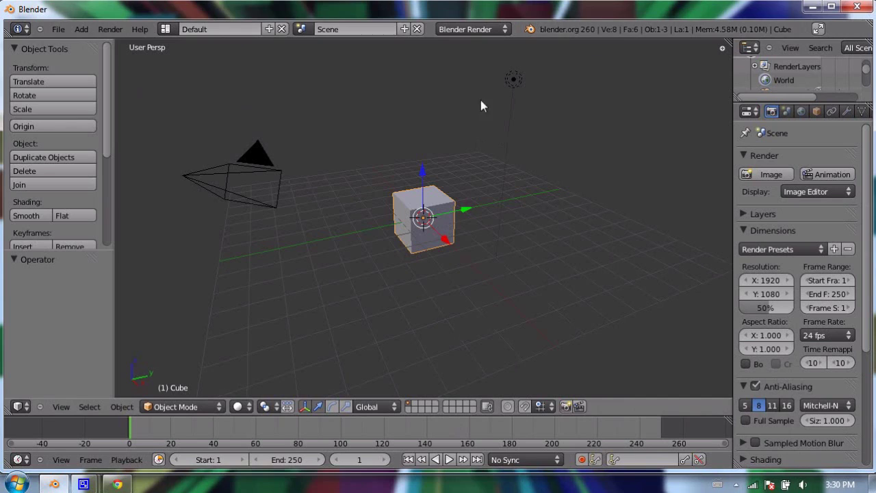
{"action": "left_click", "coordinate": [166, 29]}
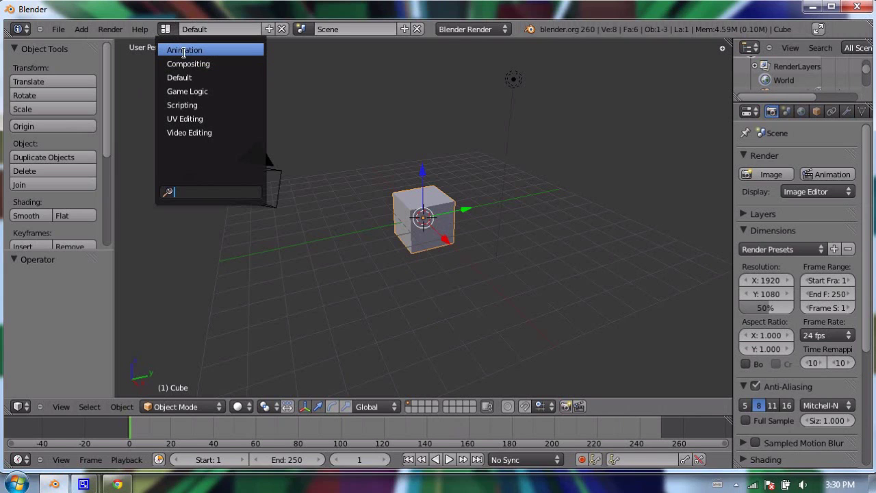
{"action": "left_click", "coordinate": [183, 50]}
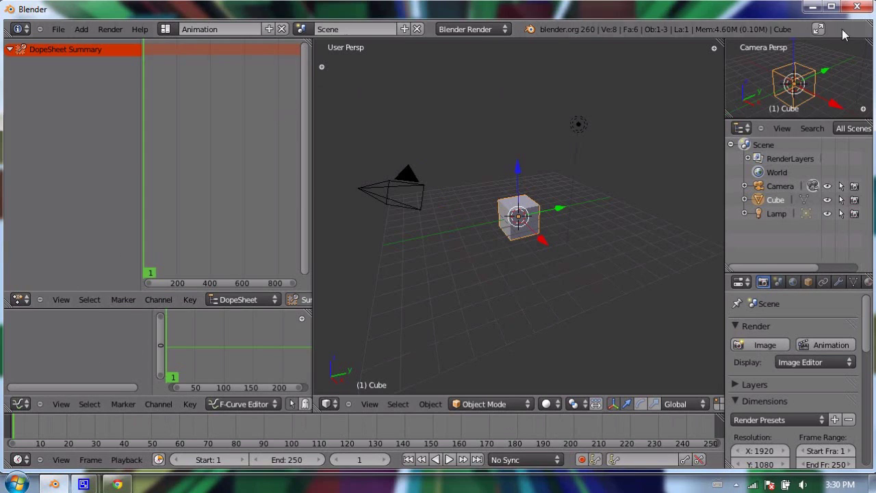
{"action": "scroll", "coordinate": [805, 108], "scroll_direction": "down", "scroll_amount": 1}
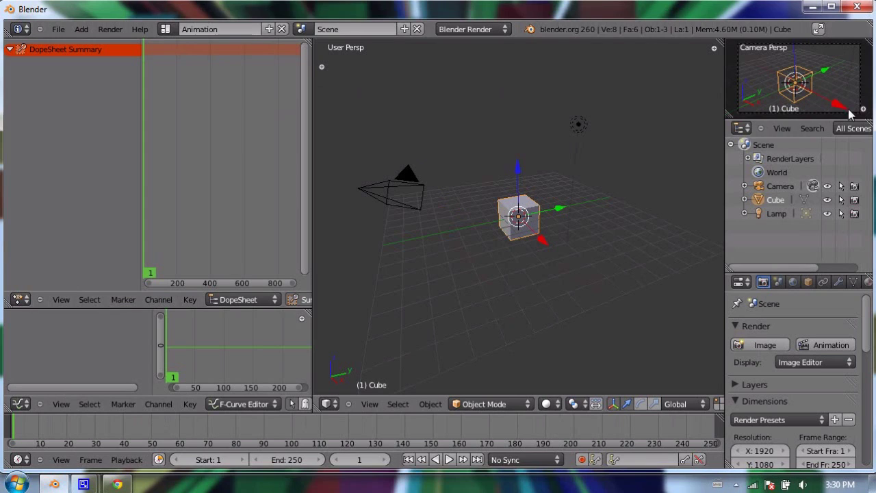
Step: Try the Video Editing and UV Editing layouts, ending on the Default layout
{"action": "left_click", "coordinate": [165, 28]}
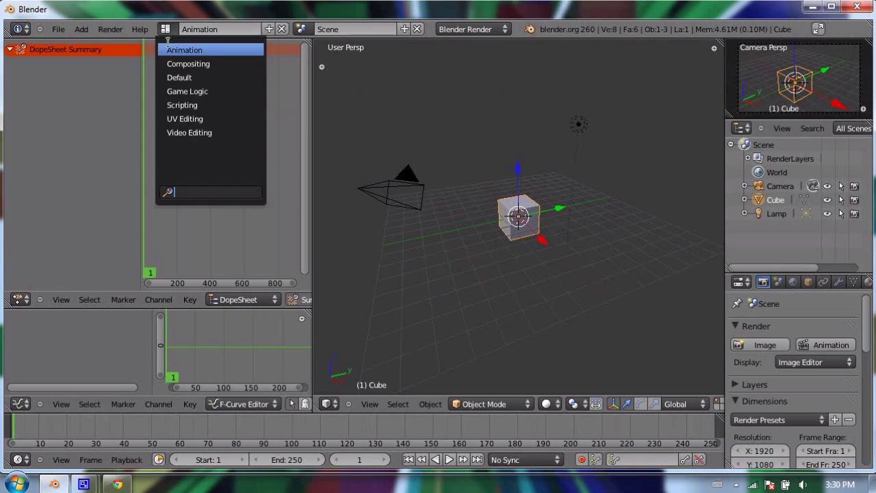
{"action": "left_click", "coordinate": [190, 132]}
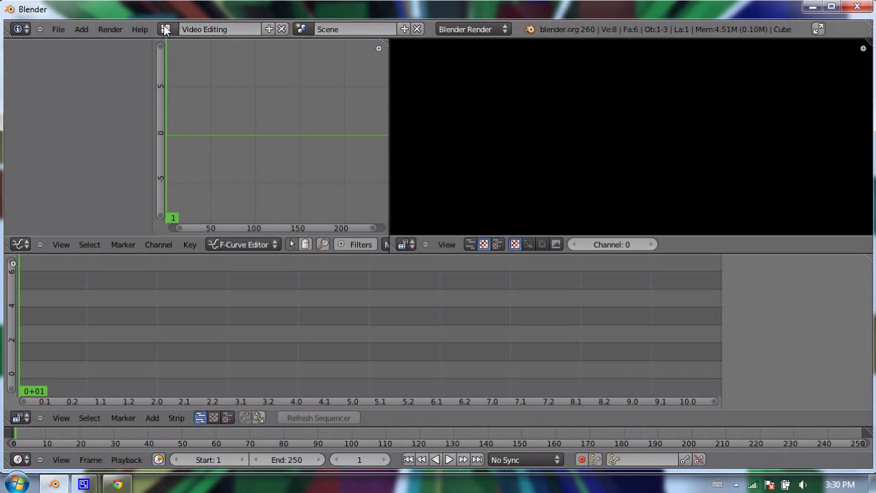
{"action": "left_click", "coordinate": [165, 29]}
{"action": "left_click", "coordinate": [191, 119]}
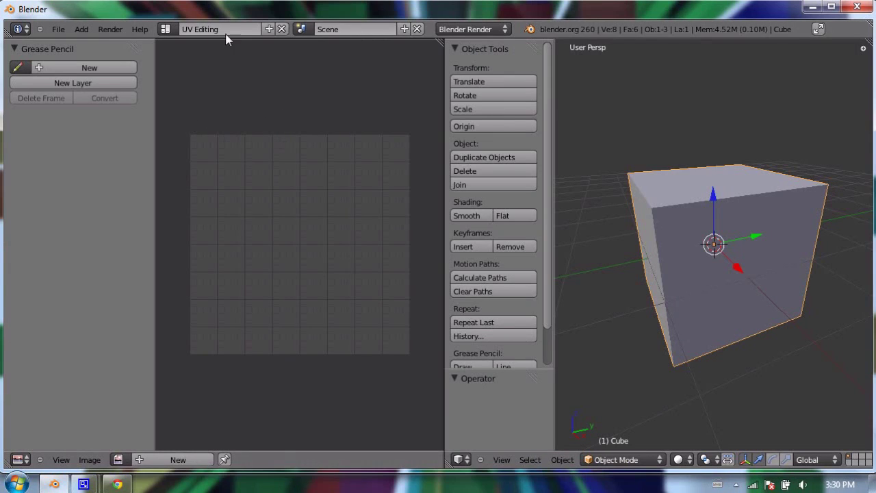
{"action": "left_click", "coordinate": [166, 30]}
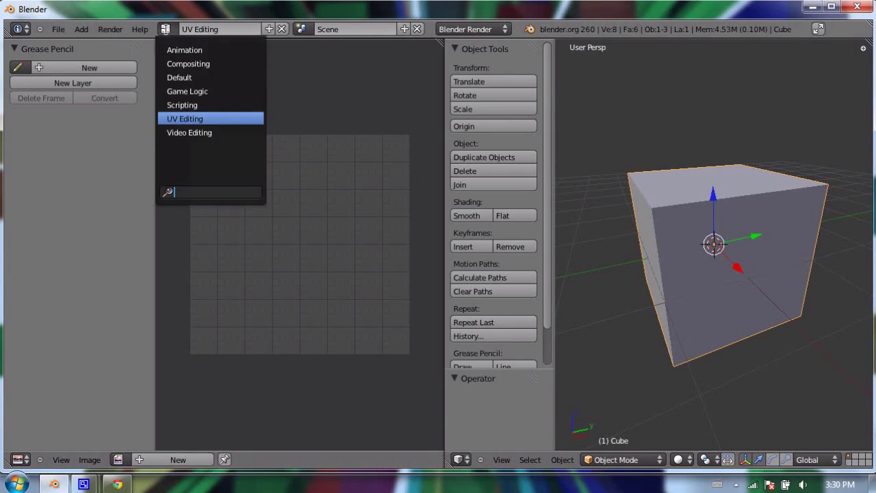
{"action": "left_click", "coordinate": [208, 78]}
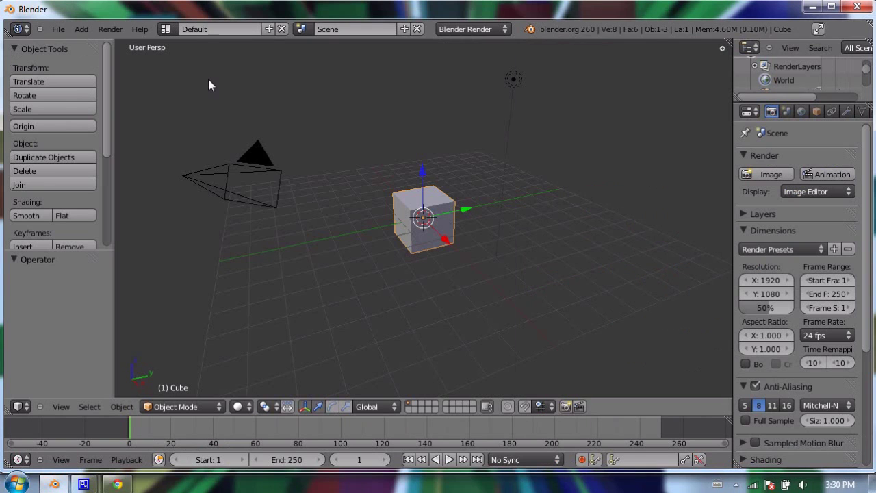
Step: Add a screen layout copied from Default and rename it 'No Timeline'
{"action": "left_click", "coordinate": [269, 30]}
{"action": "left_click", "coordinate": [236, 32]}
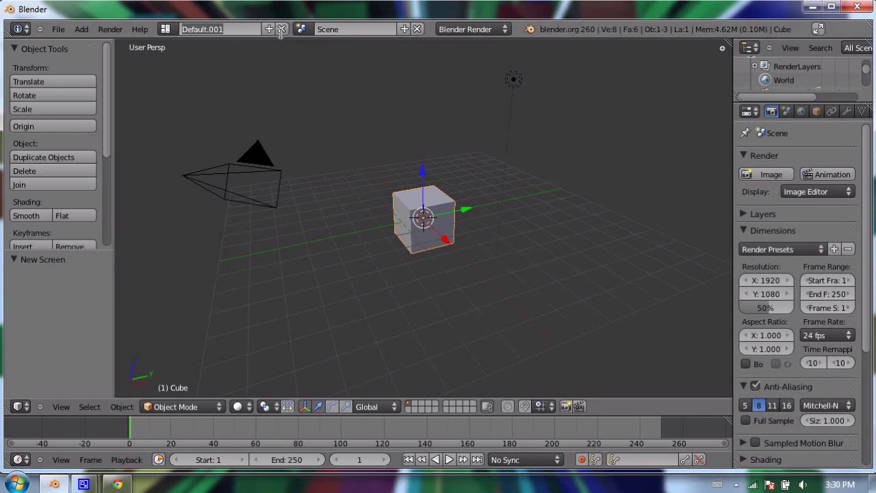
{"action": "type", "text": "B"}
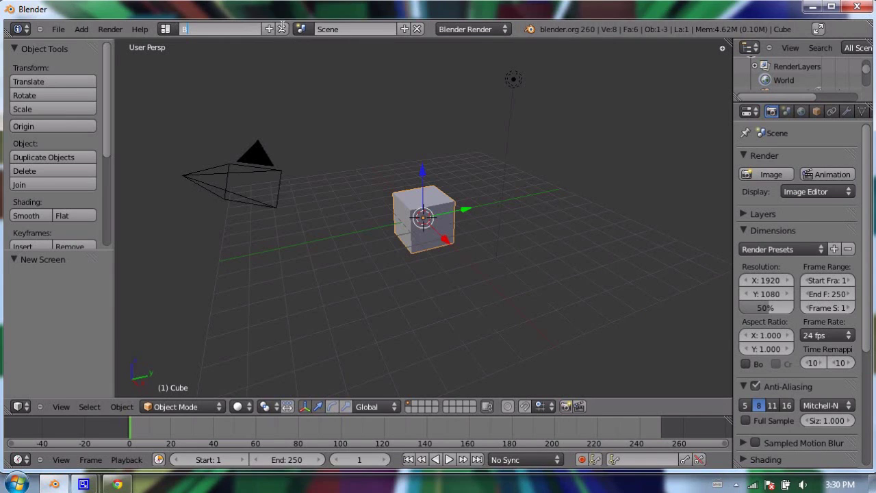
{"action": "type", "text": "No Timeline"}
{"action": "key", "text": "Return"}
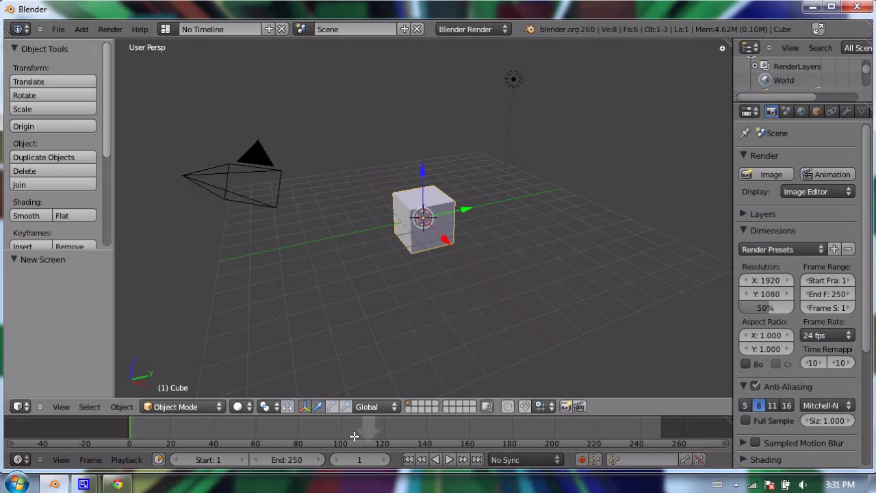
Step: Merge the timeline into the 3D view, save as user settings, and orbit to a near top-down angle
{"action": "left_click_drag", "start_coordinate": [352, 444], "coordinate": [356, 445]}
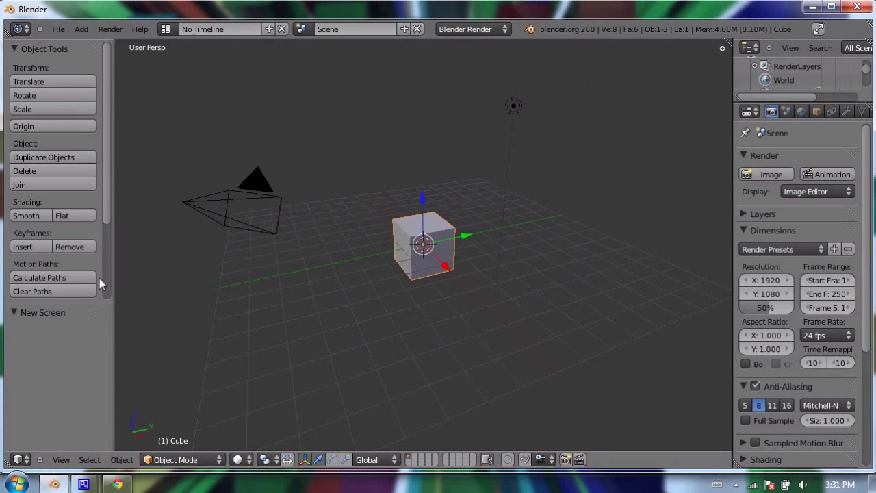
{"action": "left_click", "coordinate": [59, 30]}
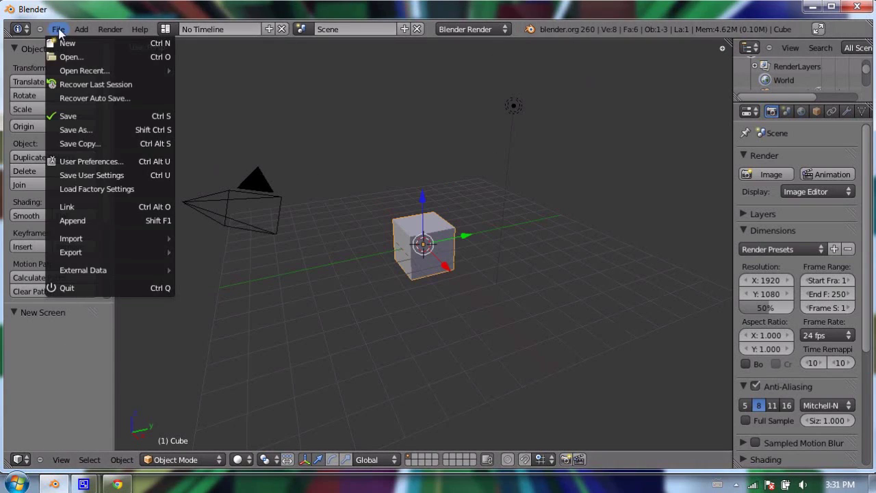
{"action": "left_click", "coordinate": [142, 175]}
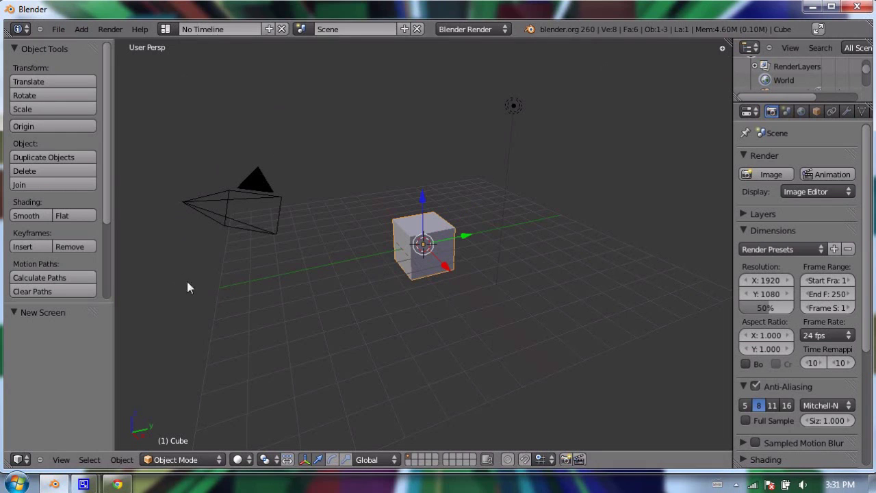
{"action": "middle_click_drag", "start_coordinate": [322, 332], "coordinate": [405, 233]}
Step: Save the current No Timeline setup as the user settings
{"action": "left_click", "coordinate": [58, 29]}
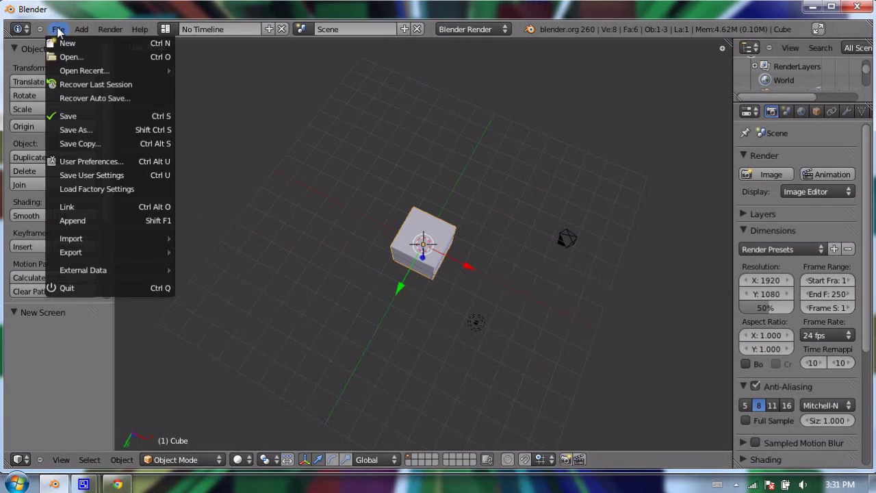
{"action": "left_click", "coordinate": [58, 29]}
{"action": "left_click", "coordinate": [102, 175]}
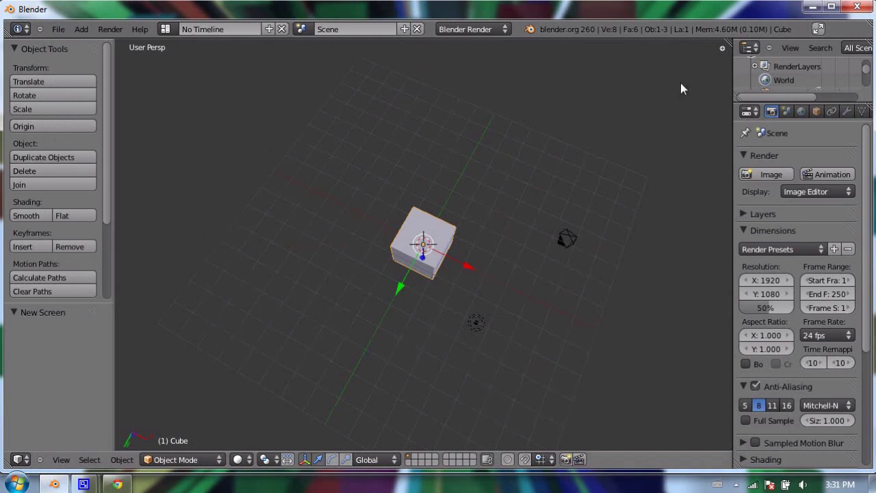
Step: Restart Blender, dismiss the splash screen, and show only scene layer 1
{"action": "left_click", "coordinate": [856, 8]}
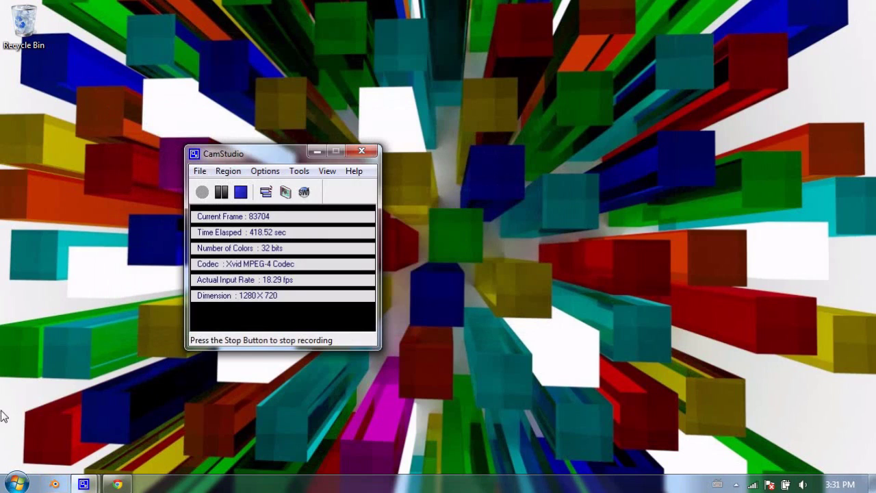
{"action": "left_click", "coordinate": [55, 484]}
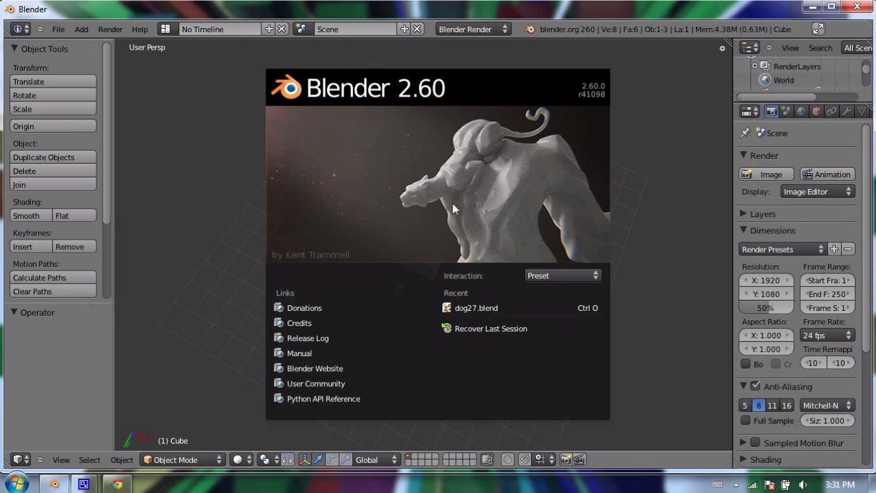
{"action": "left_click", "coordinate": [583, 180]}
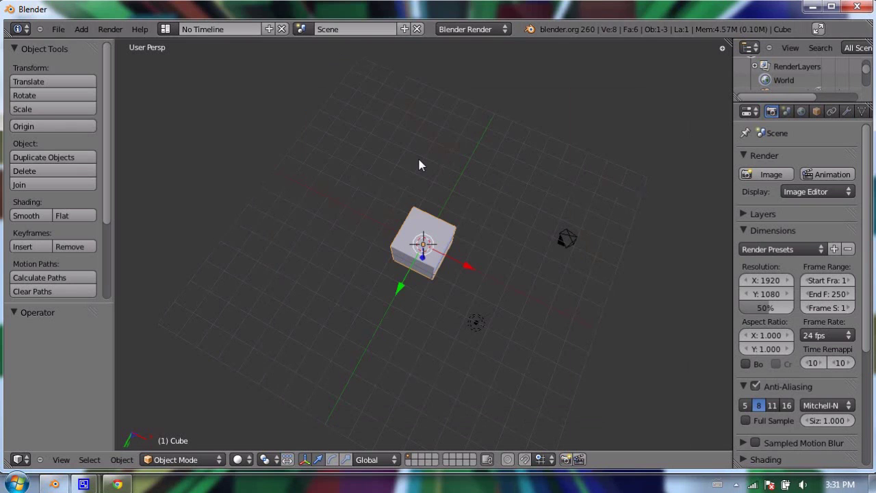
{"action": "key", "text": "1"}
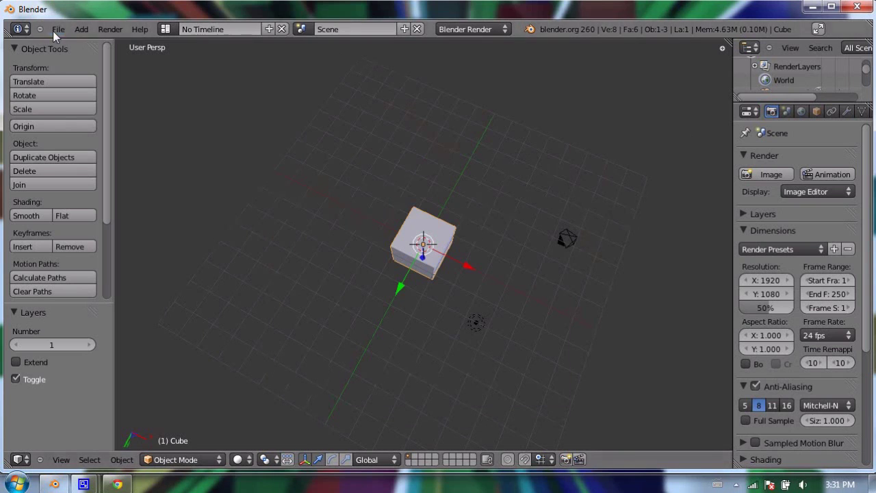
Step: Set the viewport to a zoomed-in front orthographic view of the cube
{"action": "left_click", "coordinate": [58, 29]}
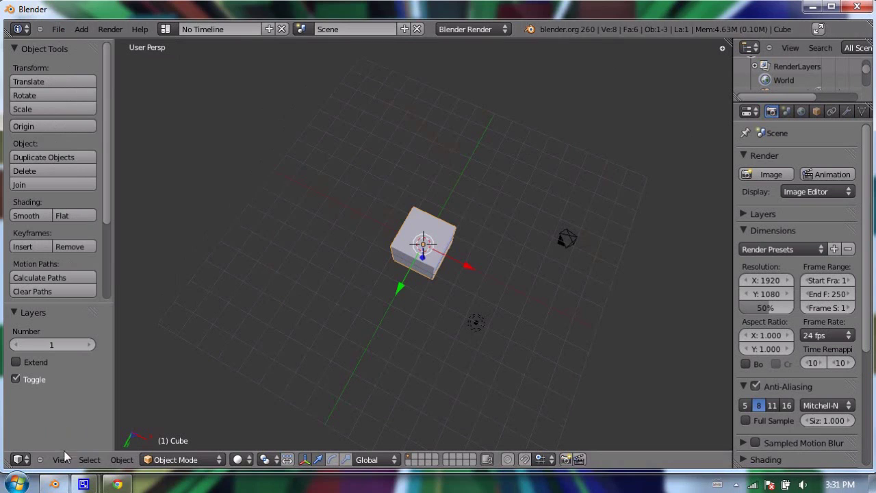
{"action": "left_click", "coordinate": [61, 459]}
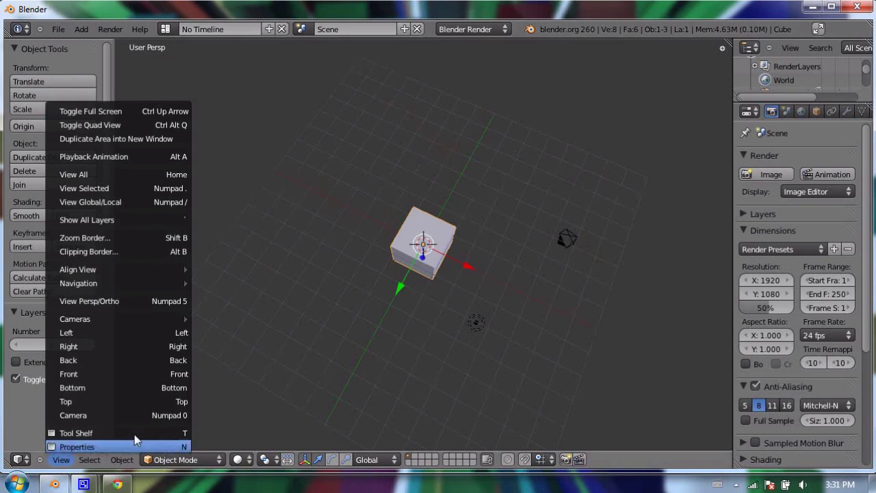
{"action": "left_click", "coordinate": [121, 374]}
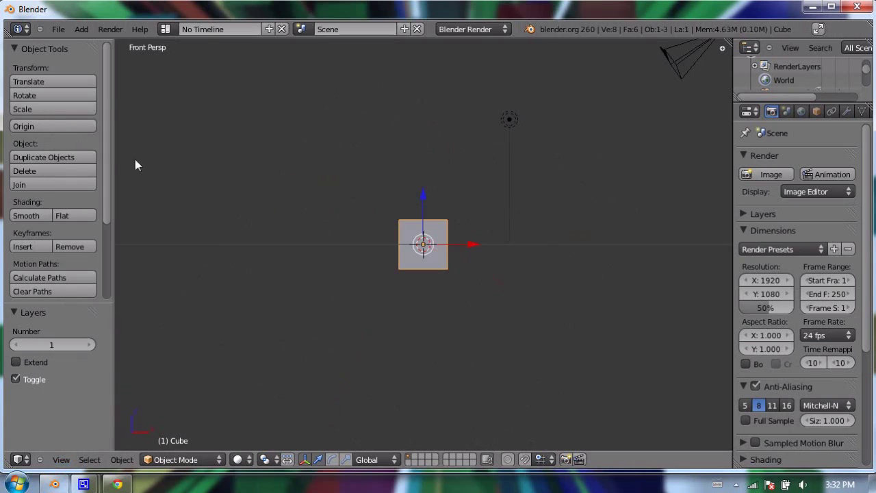
{"action": "left_click", "coordinate": [58, 29]}
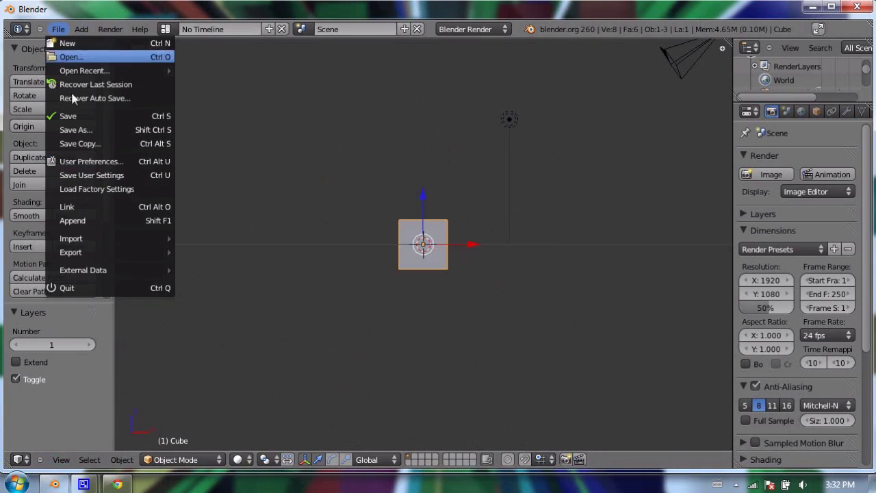
{"action": "left_click", "coordinate": [61, 459]}
{"action": "left_click", "coordinate": [111, 301]}
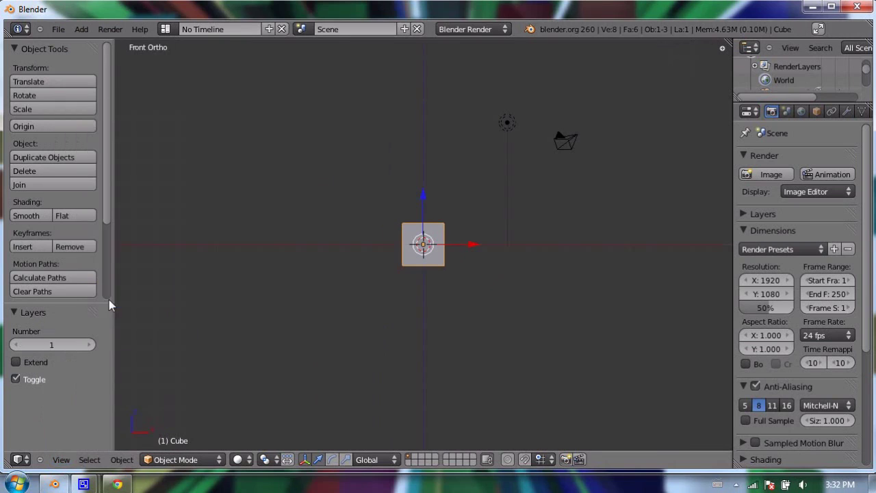
{"action": "scroll", "coordinate": [343, 171], "scroll_direction": "up", "scroll_amount": 4}
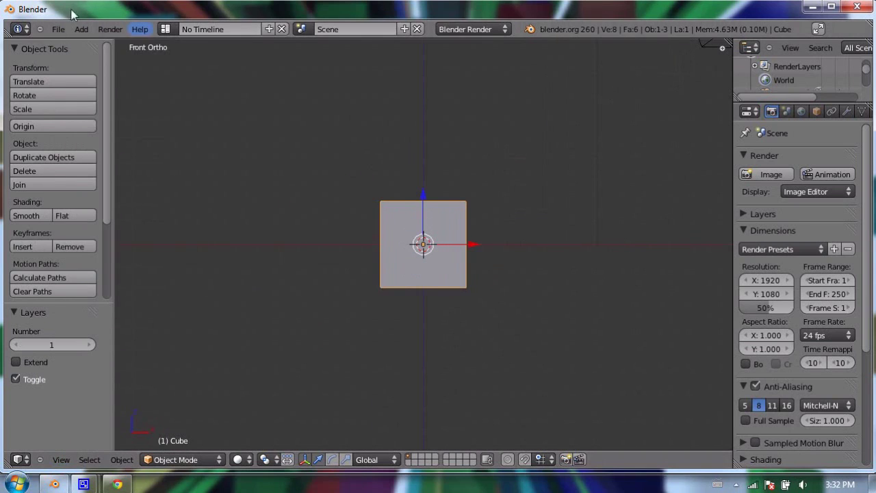
Step: Save this view as user settings, then restart Blender and dismiss the splash screen
{"action": "left_click", "coordinate": [58, 28]}
{"action": "left_click", "coordinate": [117, 176]}
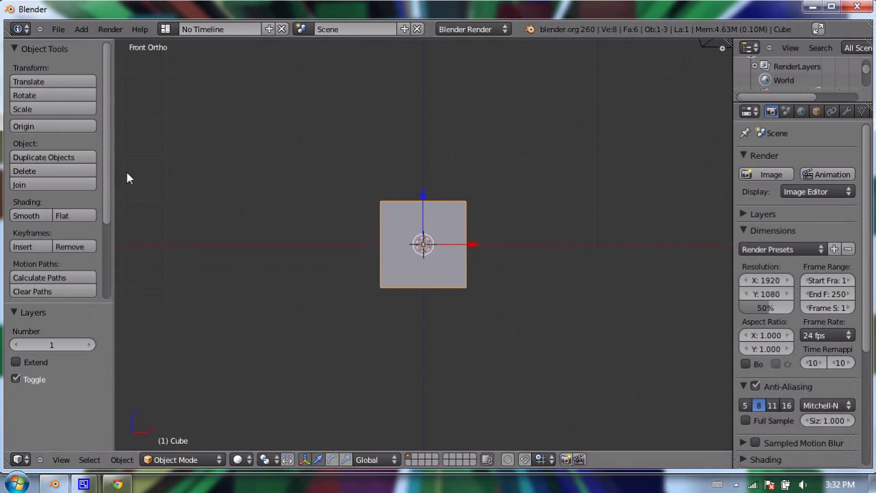
{"action": "left_click", "coordinate": [872, 6]}
{"action": "left_click", "coordinate": [55, 484]}
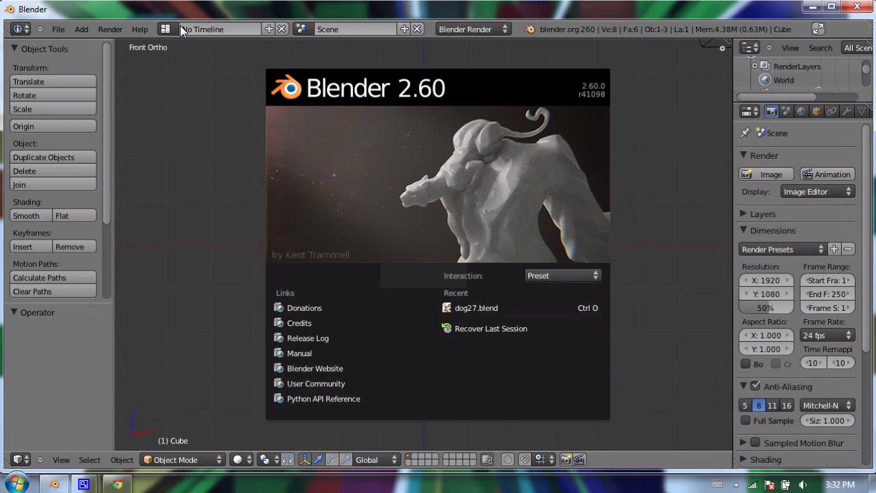
{"action": "left_click", "coordinate": [442, 120]}
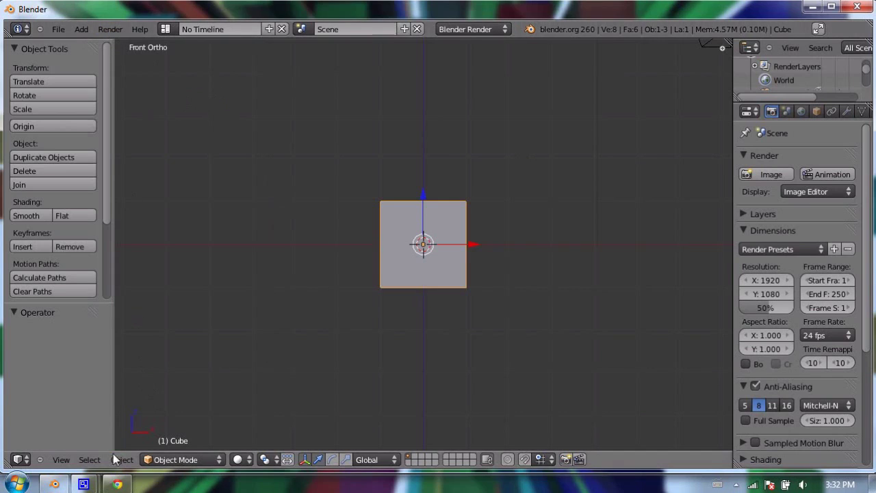
{"action": "mouse_move", "coordinate": [85, 485]}
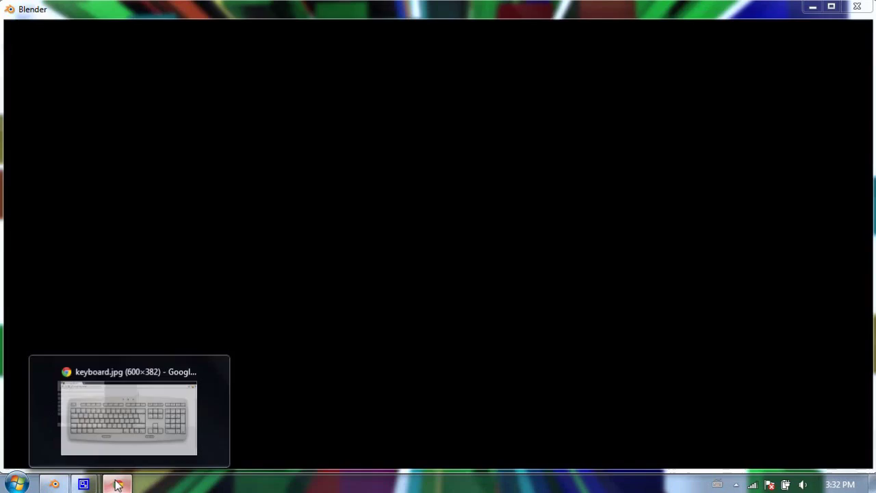
Step: View the keyboard.jpg picture in Chrome, then hide the browser to return to Blender
{"action": "left_click", "coordinate": [118, 485]}
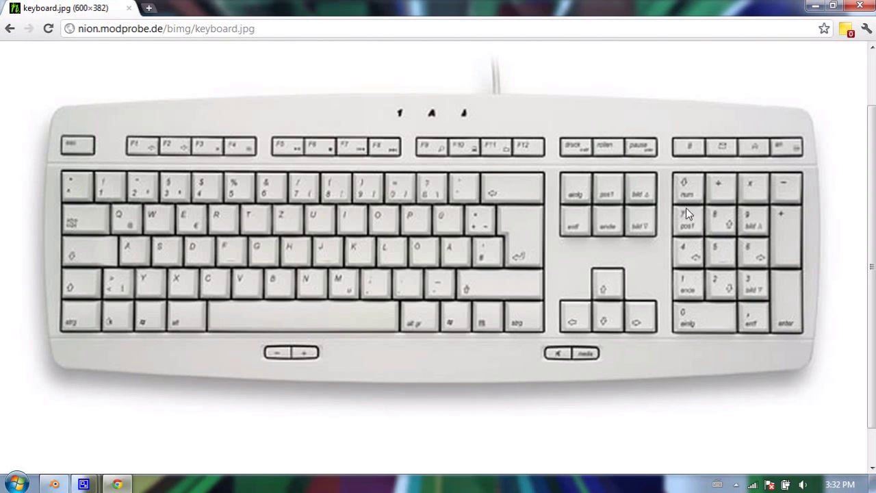
{"action": "left_click", "coordinate": [813, 7]}
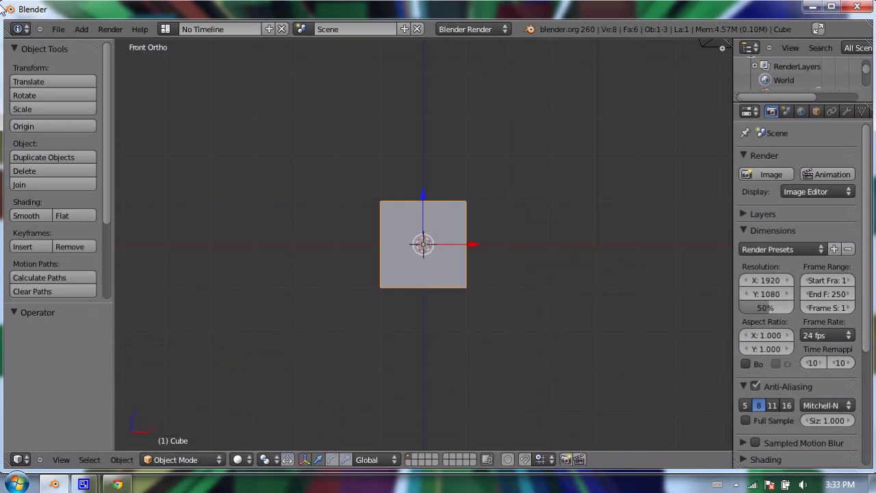
Step: Tick Emulate Numpad on the Input page of User Preferences and save it as default
{"action": "left_click", "coordinate": [56, 25]}
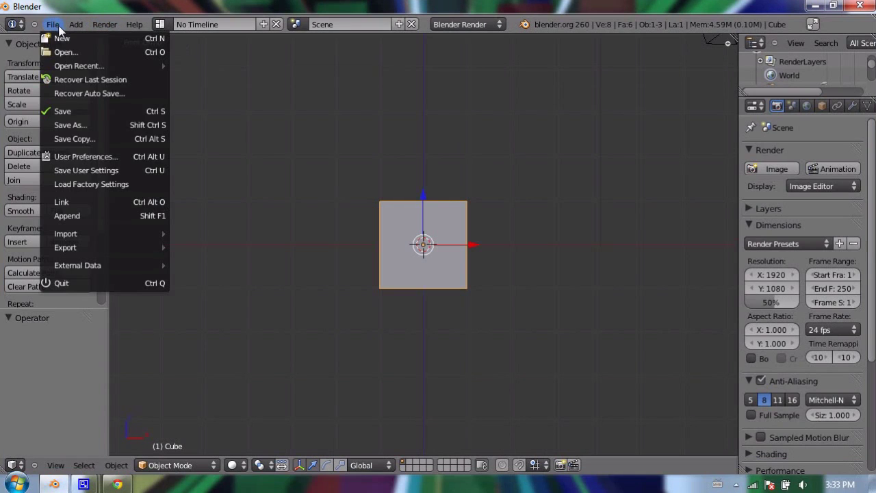
{"action": "left_click", "coordinate": [130, 157]}
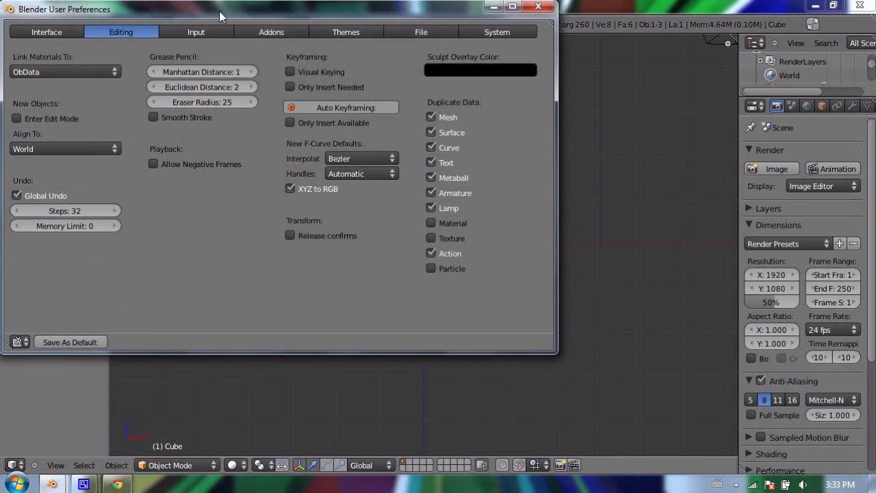
{"action": "left_click_drag", "start_coordinate": [219, 11], "coordinate": [389, 61]}
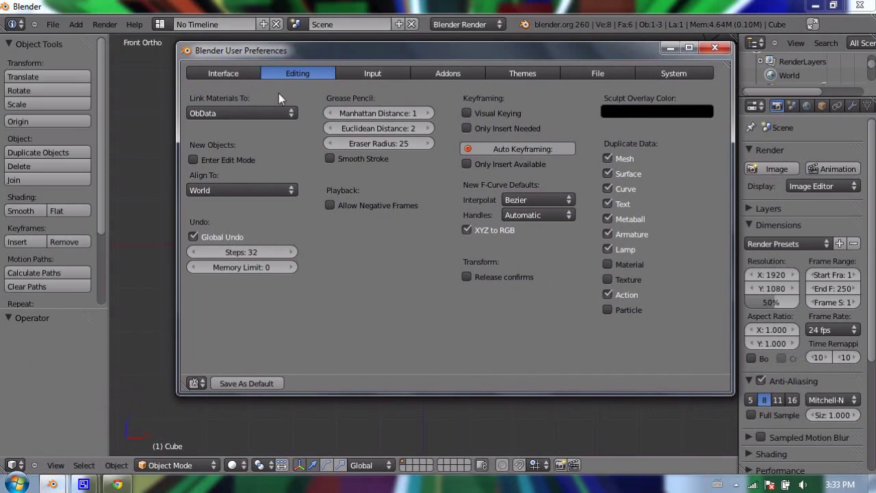
{"action": "left_click", "coordinate": [373, 73]}
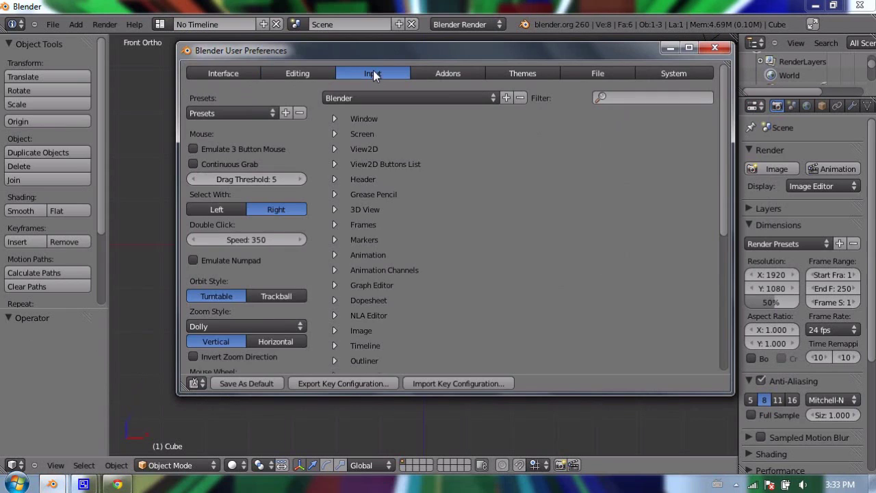
{"action": "left_click", "coordinate": [193, 259]}
{"action": "left_click_drag", "start_coordinate": [343, 50], "coordinate": [336, 93]}
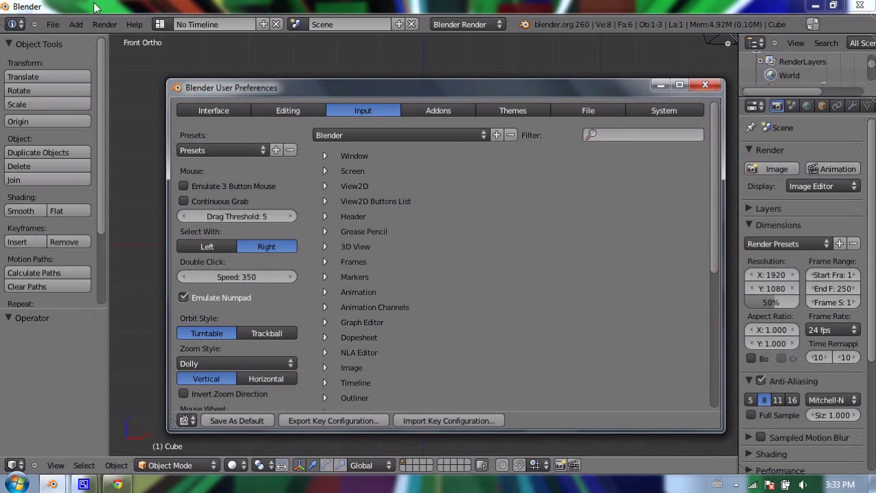
{"action": "left_click", "coordinate": [233, 421]}
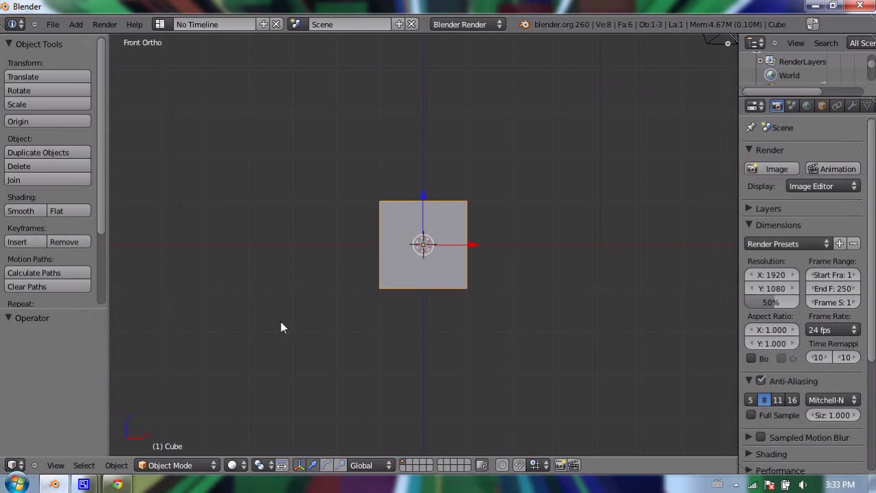
Step: Toggle perspective with 5, orbit, then jump to right (3) and top (7) views
{"action": "key", "text": "KP_5"}
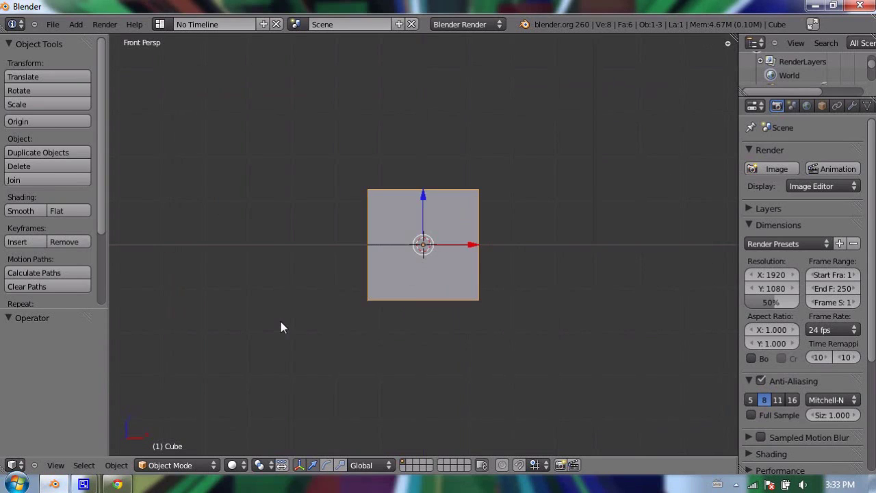
{"action": "middle_click_drag", "start_coordinate": [366, 212], "coordinate": [378, 251]}
{"action": "key", "text": "KP_5"}
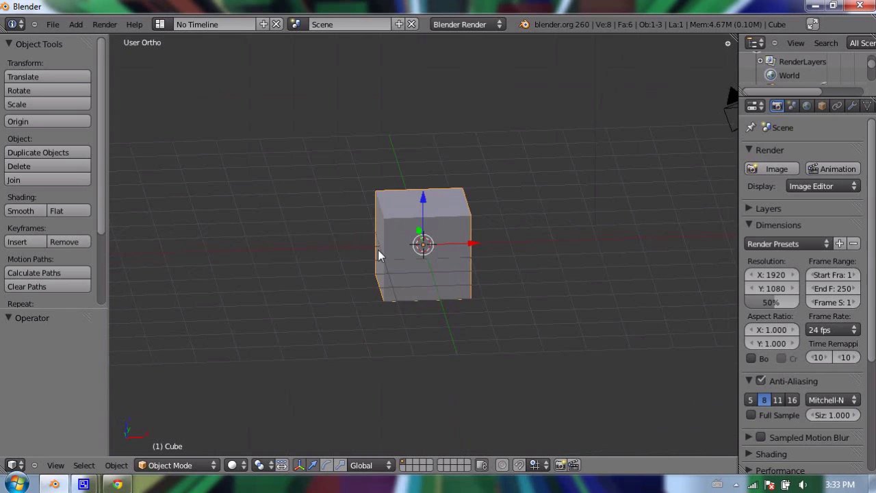
{"action": "key", "text": "KP_3"}
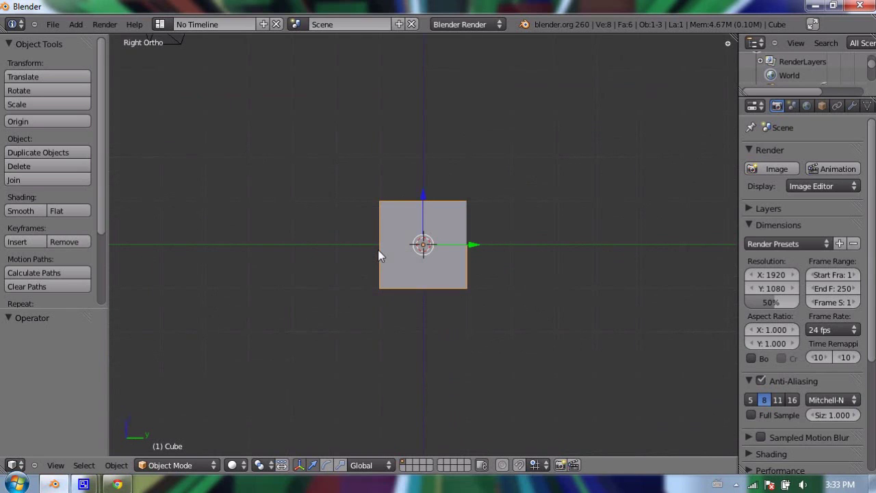
{"action": "key", "text": "KP_7"}
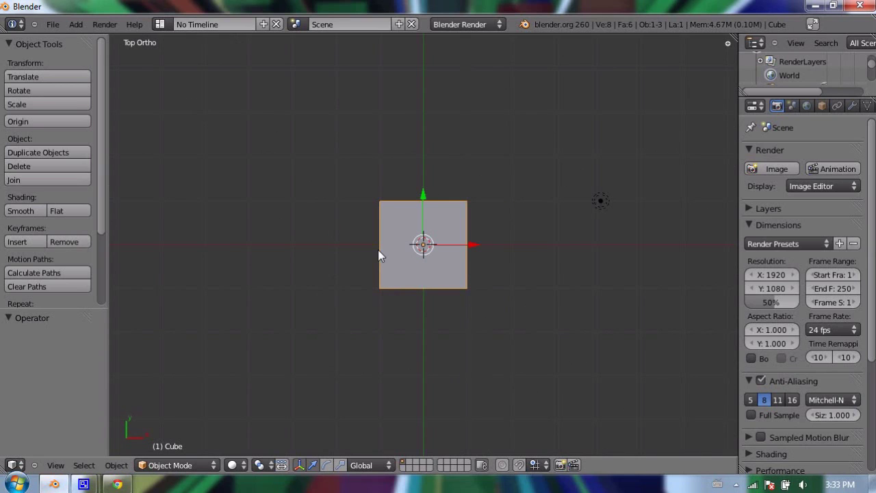
Step: Tilt the view four steps with 8, spin with 4, toggle perspective, and end on top view
{"action": "key", "text": "KP_8"}
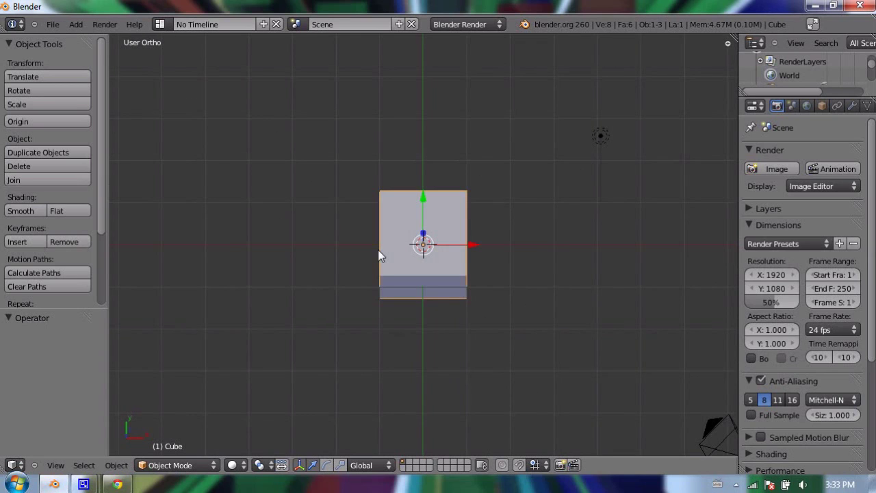
{"action": "key", "text": "KP_8"}
{"action": "key", "text": "KP_8"}
{"action": "key", "text": "KP_8"}
{"action": "key", "text": "KP_8"}
{"action": "key", "text": "KP_8"}
{"action": "key", "text": "KP_8"}
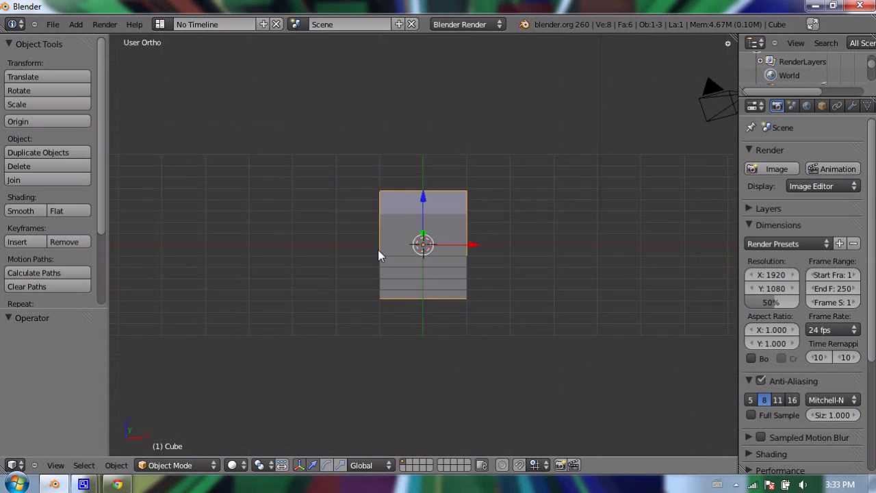
{"action": "key", "text": "KP_8"}
{"action": "key", "text": "KP_8"}
{"action": "key", "text": "KP_8"}
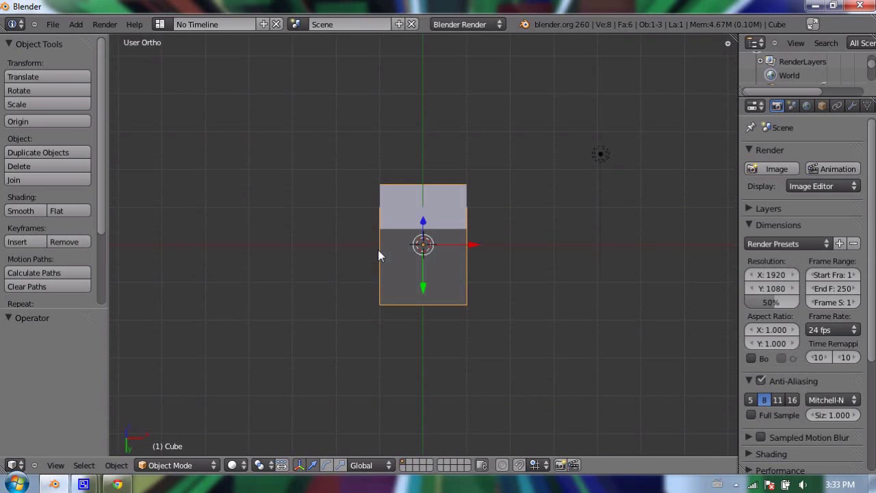
{"action": "key", "text": "KP_8"}
{"action": "key", "text": "KP_4"}
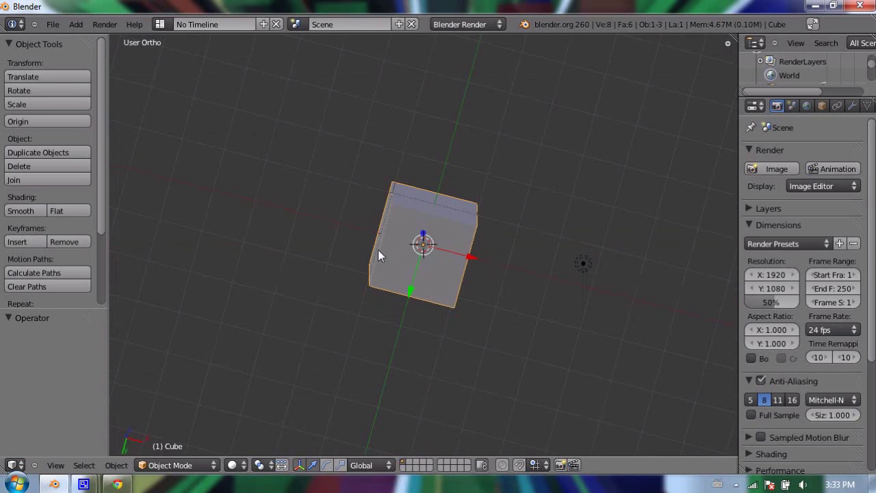
{"action": "key", "text": "KP_5"}
{"action": "key", "text": "KP_5"}
{"action": "key", "text": "KP_6"}
{"action": "key", "text": "KP_7"}
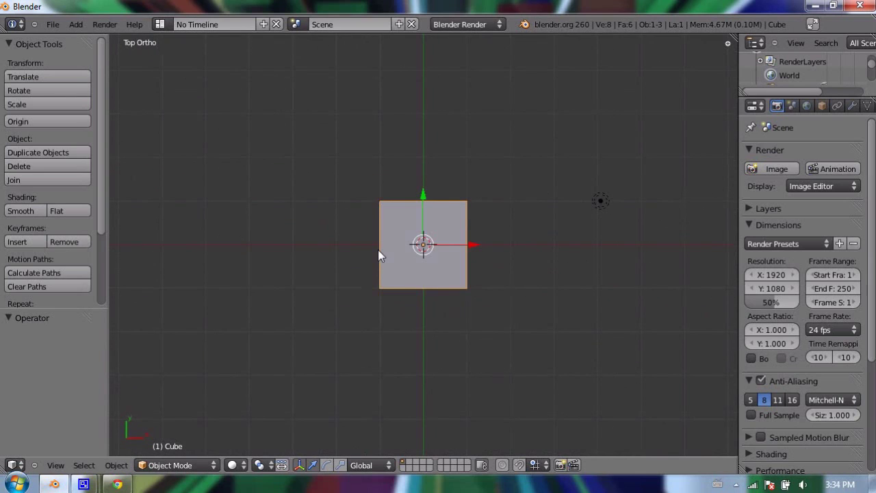